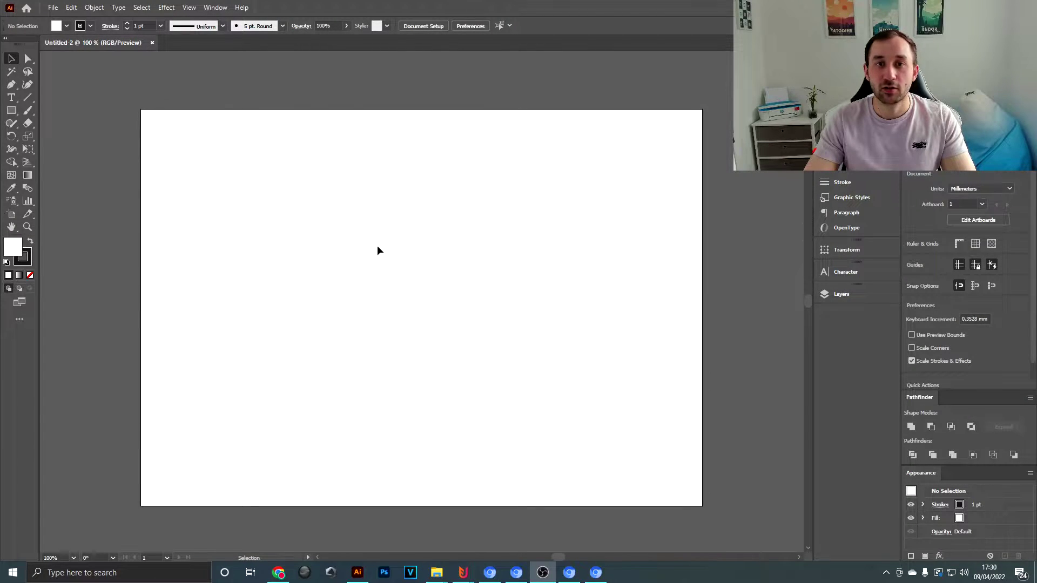
- Set up the document to simulate coloured paper, with black as the artboard's paper colour
{"action": "left_click", "coordinate": [53, 8]}
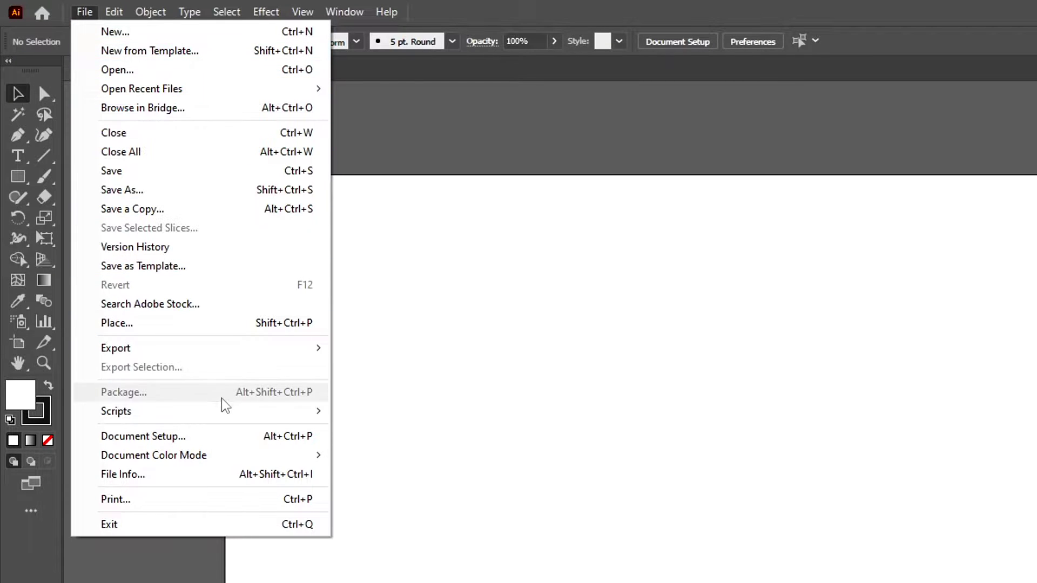
{"action": "left_click", "coordinate": [153, 272]}
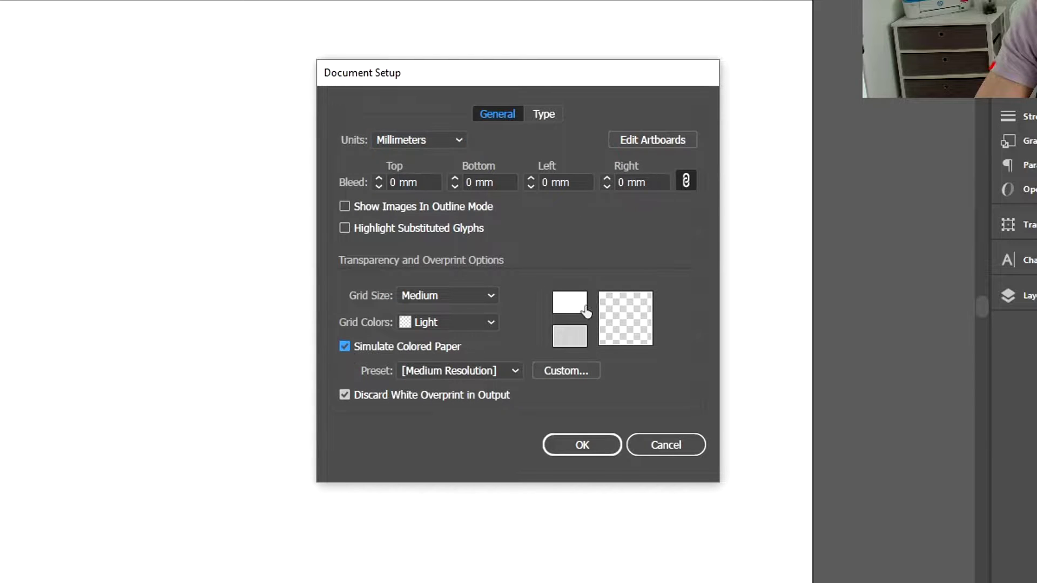
{"action": "left_click", "coordinate": [579, 310]}
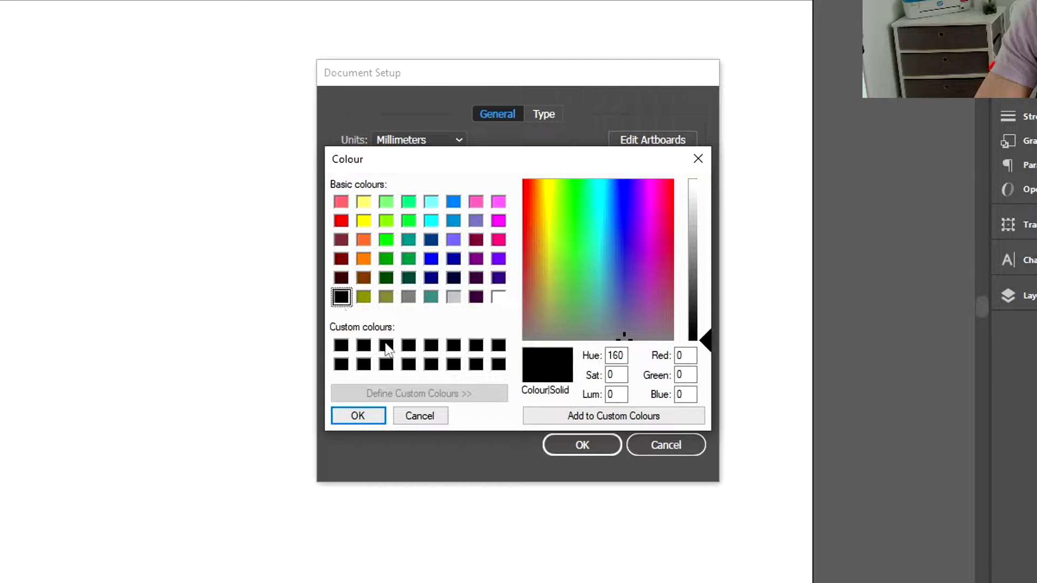
{"action": "left_click", "coordinate": [399, 418]}
{"action": "left_click", "coordinate": [591, 448]}
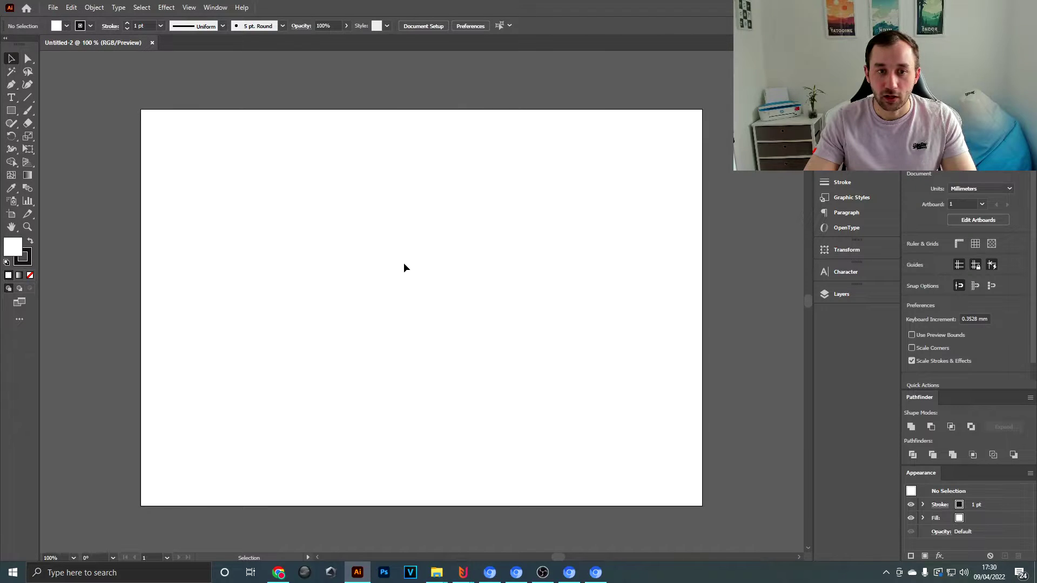
- Draw a white circle about 71 mm in diameter with no stroke on the artboard
{"action": "scroll", "coordinate": [404, 265], "scroll_direction": "down", "scroll_amount": 1}
{"action": "scroll", "coordinate": [419, 266], "scroll_direction": "up", "scroll_amount": 1}
{"action": "left_click_drag", "start_coordinate": [427, 245], "coordinate": [502, 248]}
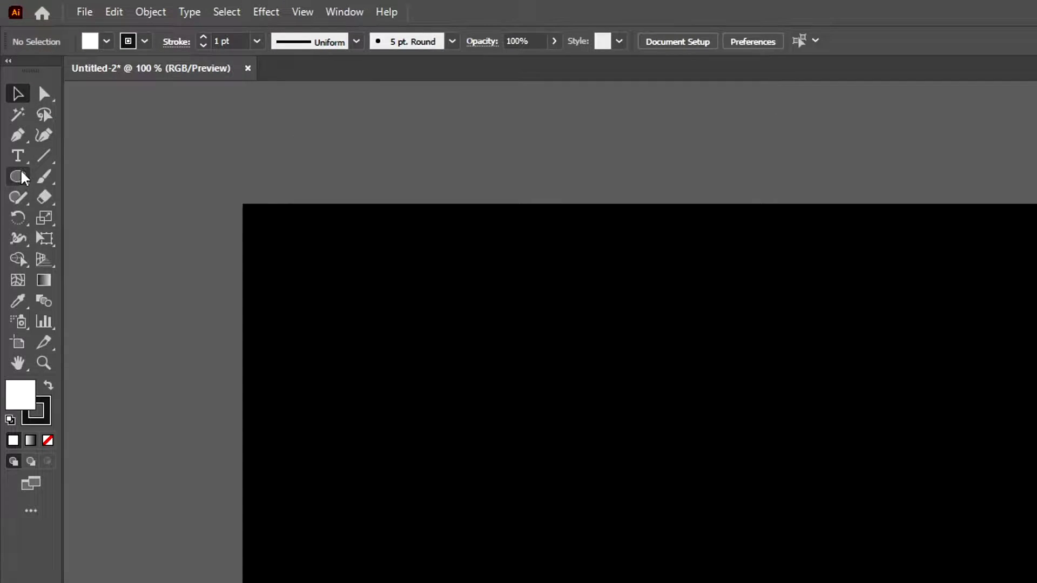
{"action": "right_click", "coordinate": [21, 176]}
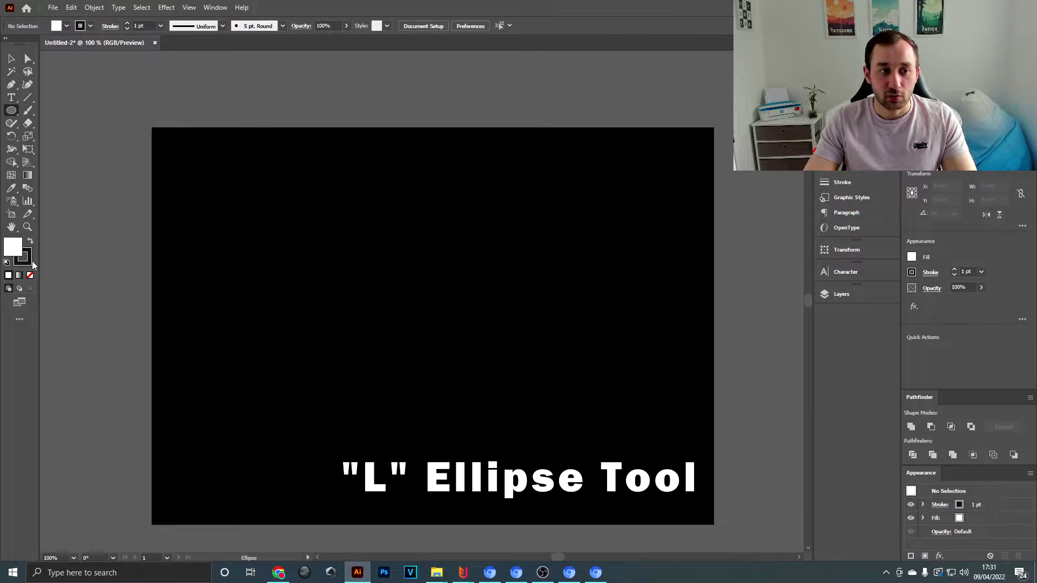
{"action": "left_click", "coordinate": [29, 275]}
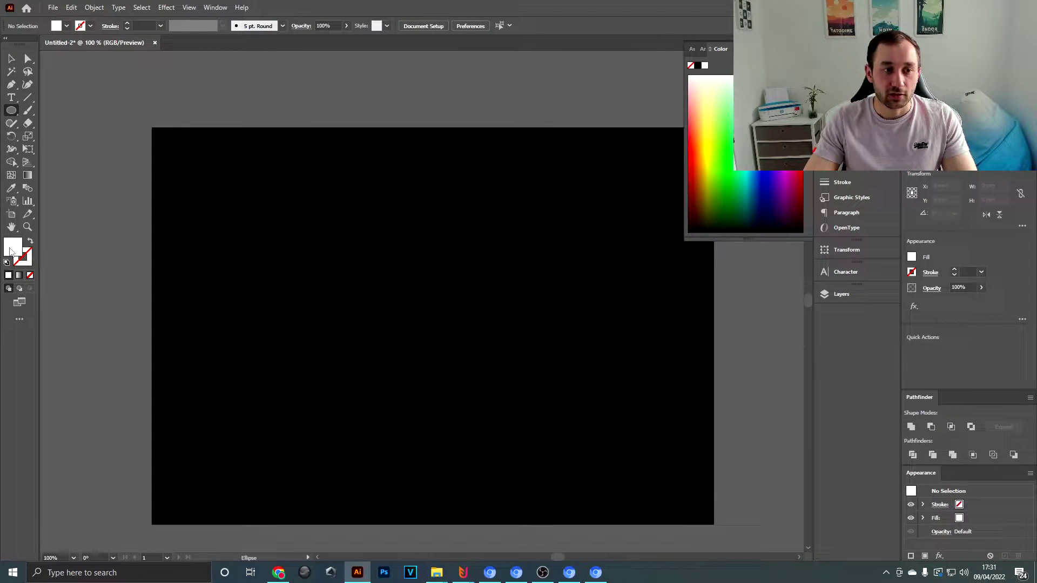
{"action": "left_click_drag", "start_coordinate": [296, 273], "coordinate": [374, 211]}
{"action": "scroll", "coordinate": [299, 246], "scroll_direction": "up", "scroll_amount": 1}
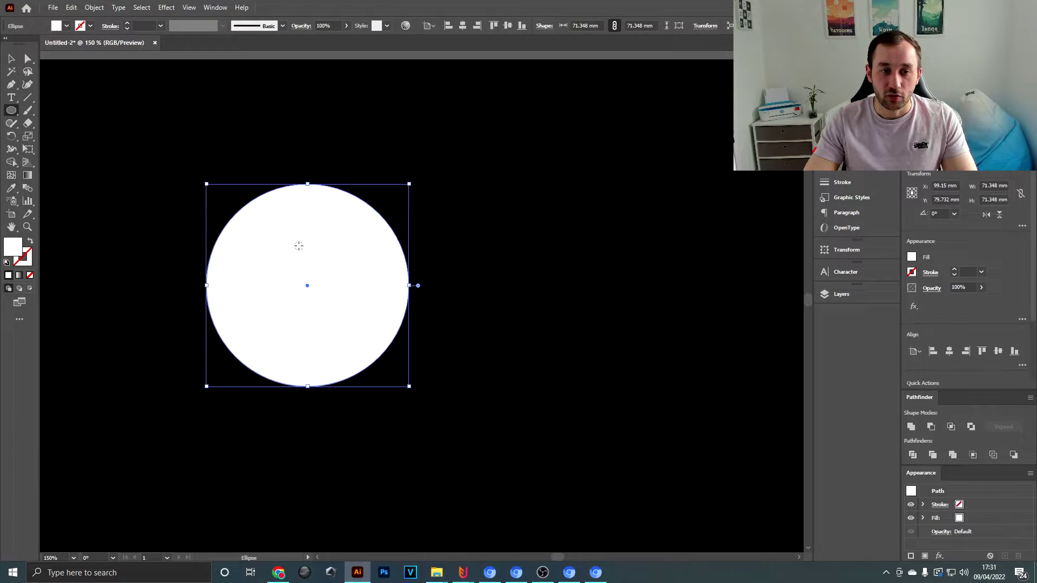
{"action": "left_click", "coordinate": [11, 58]}
{"action": "scroll", "coordinate": [156, 160], "scroll_direction": "up", "scroll_amount": 1}
{"action": "left_click", "coordinate": [563, 243]}
{"action": "left_click_drag", "start_coordinate": [571, 230], "coordinate": [522, 212]}
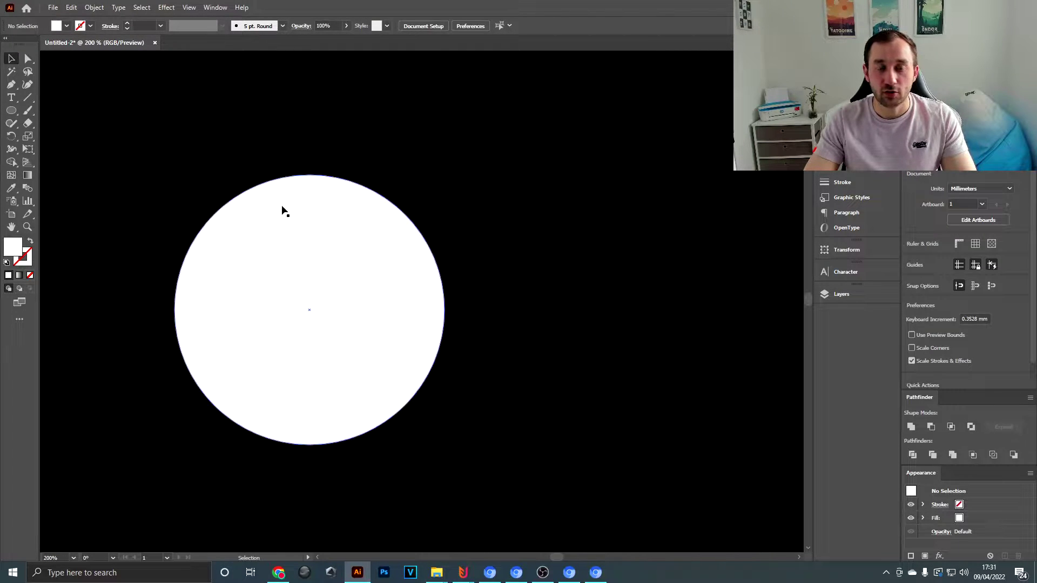
- Draw a black rectangle about 128 × 31 mm with no stroke across the lower part of the circle
{"action": "left_click", "coordinate": [9, 115]}
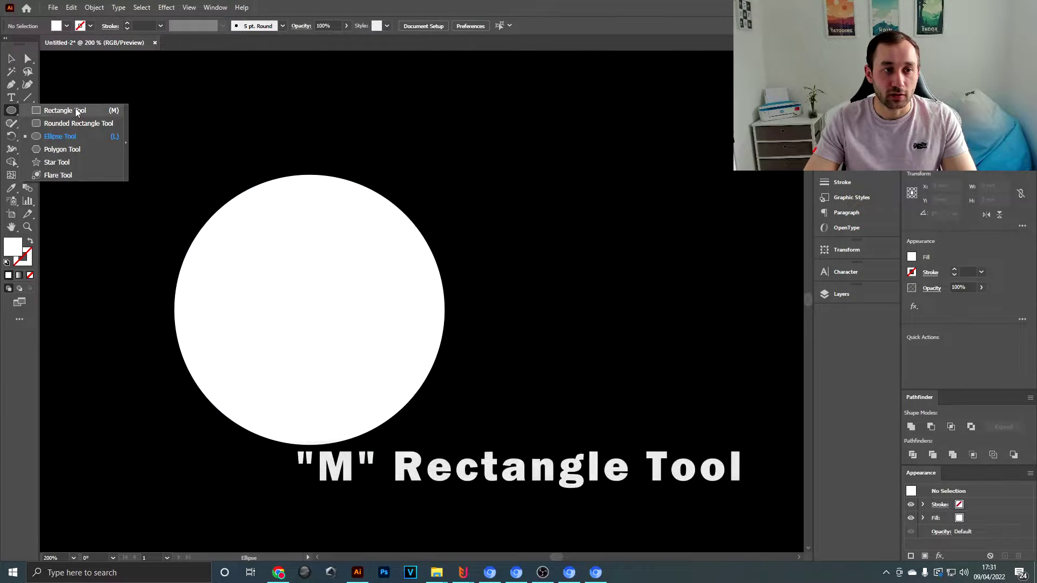
{"action": "left_click", "coordinate": [81, 109]}
{"action": "left_click_drag", "start_coordinate": [353, 225], "coordinate": [386, 193]}
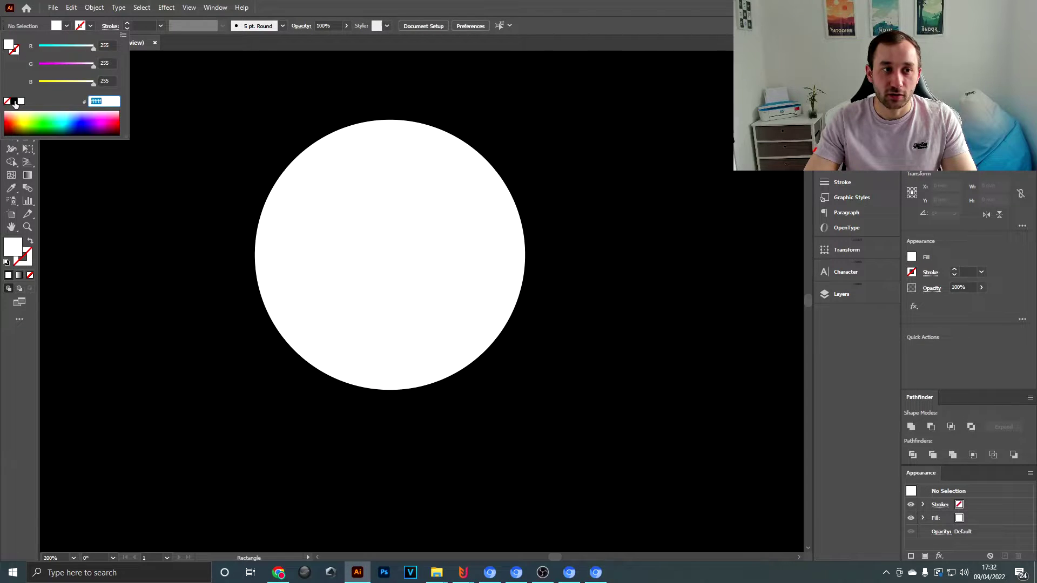
{"action": "left_click", "coordinate": [116, 120]}
{"action": "left_click_drag", "start_coordinate": [154, 299], "coordinate": [638, 415]}
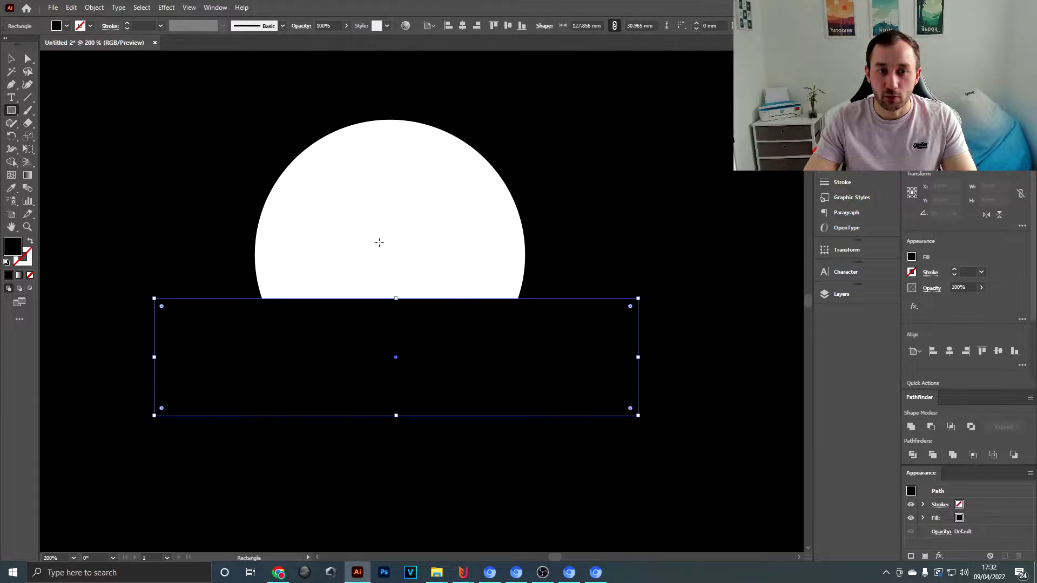
{"action": "left_click", "coordinate": [672, 151]}
{"action": "key", "text": "ctrl+minus"}
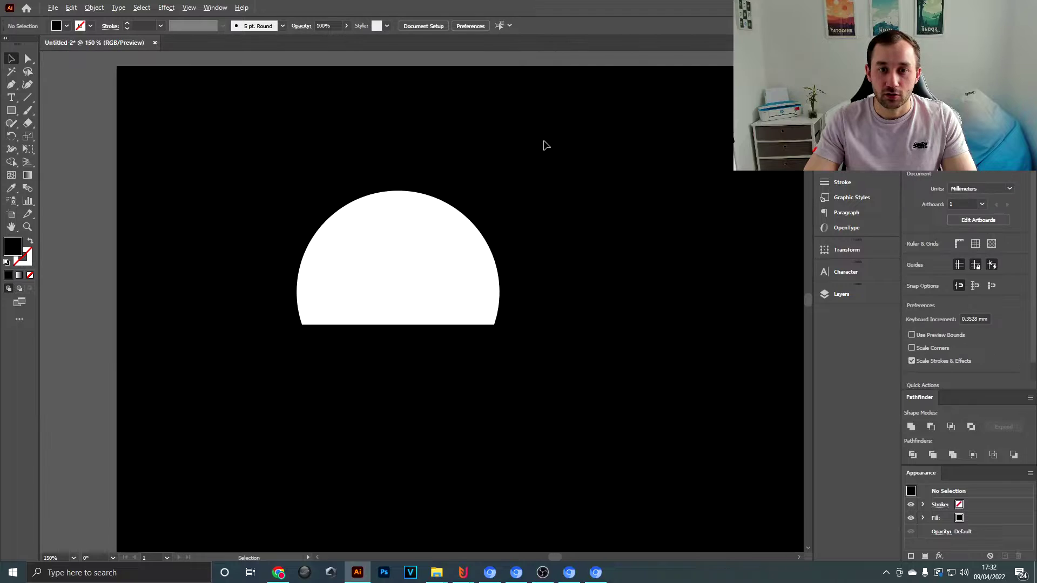
- Draw a thin black strip about 86 × 1.3 mm across the circle, just above the large rectangle
{"action": "key", "text": "ctrl+plus"}
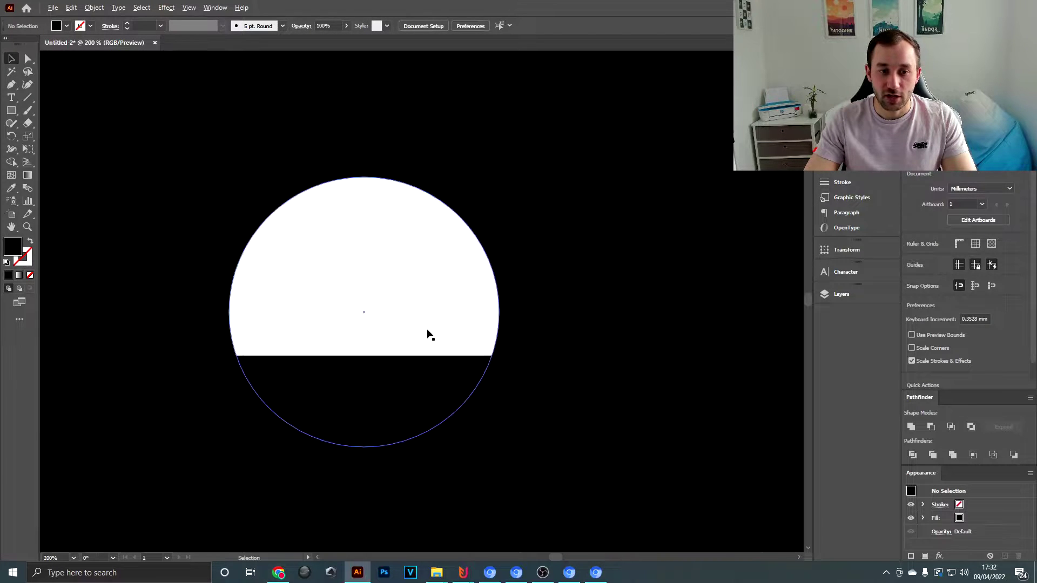
{"action": "key", "text": "m"}
{"action": "left_click_drag", "start_coordinate": [197, 323], "coordinate": [549, 330]}
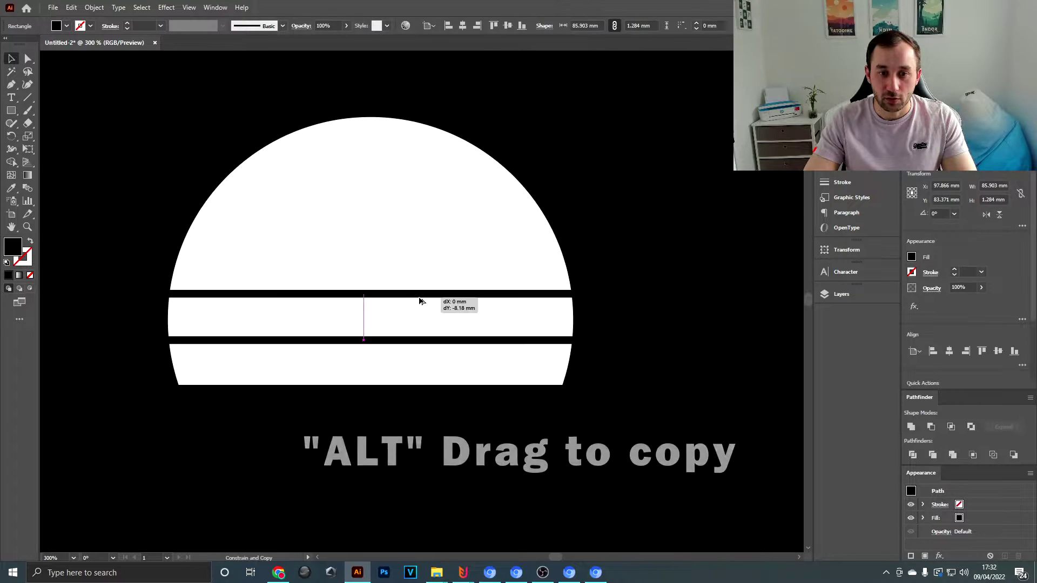
- Copy the thin strip about 8 mm straight up and repeat the copy three more times over the circle
{"action": "left_click_drag", "start_coordinate": [419, 299], "coordinate": [420, 297]}
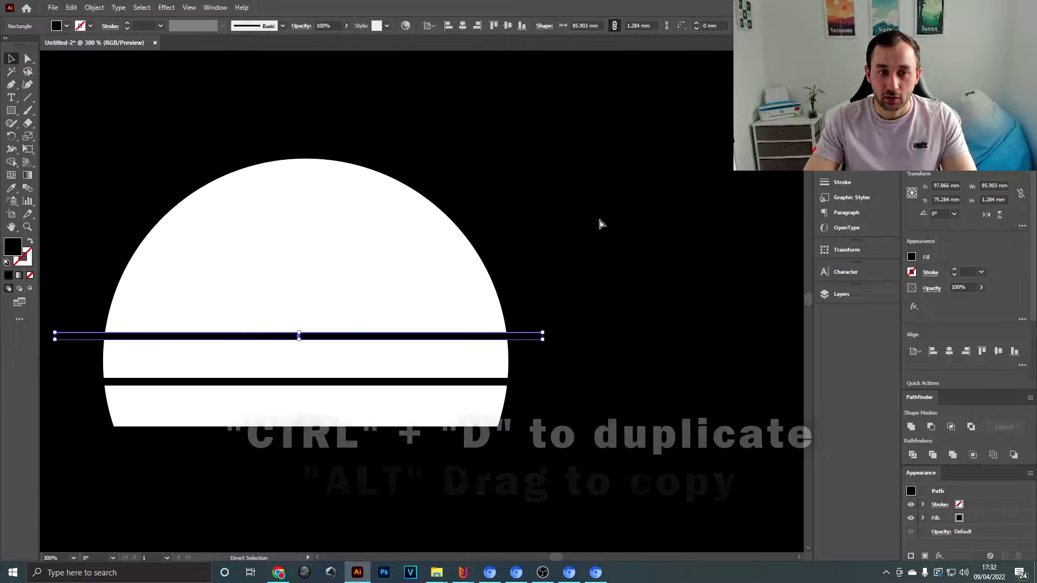
{"action": "key", "text": "ctrl+d"}
{"action": "key", "text": "ctrl+d"}
{"action": "key", "text": "ctrl+d"}
{"action": "key", "text": "ctrl+minus"}
{"action": "left_click", "coordinate": [613, 171]}
{"action": "key", "text": "ctrl+minus"}
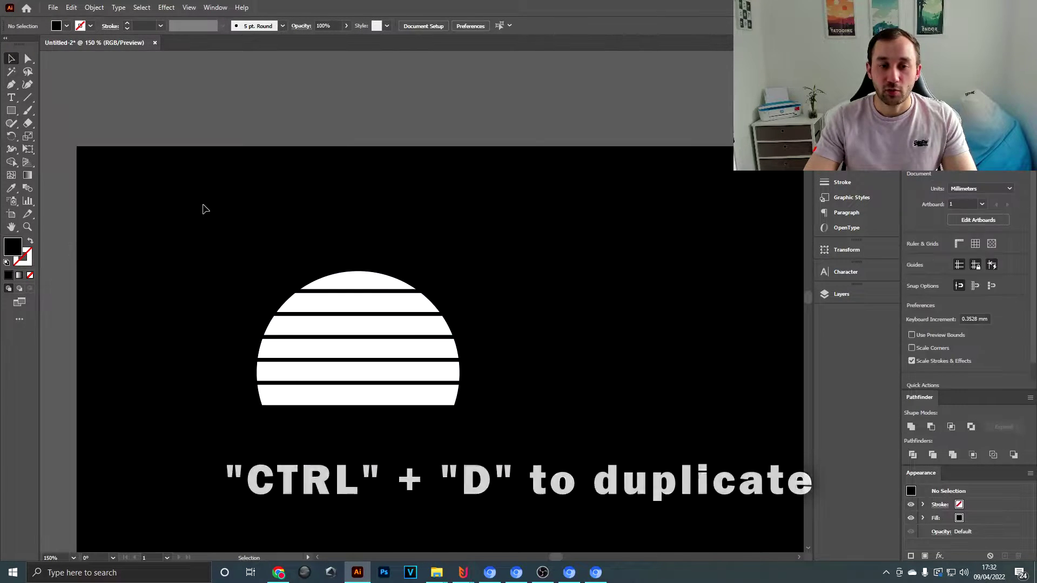
- Subtract all strips and the lower rectangle from the circle with the Pathfinder's Minus Front
{"action": "key", "text": "ctrl+a"}
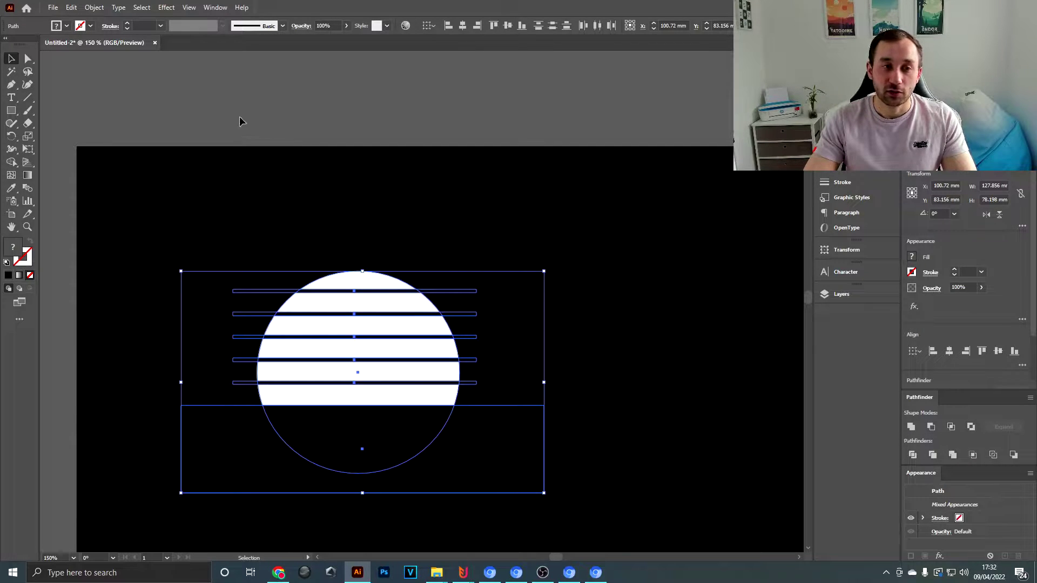
{"action": "left_click", "coordinate": [215, 8]}
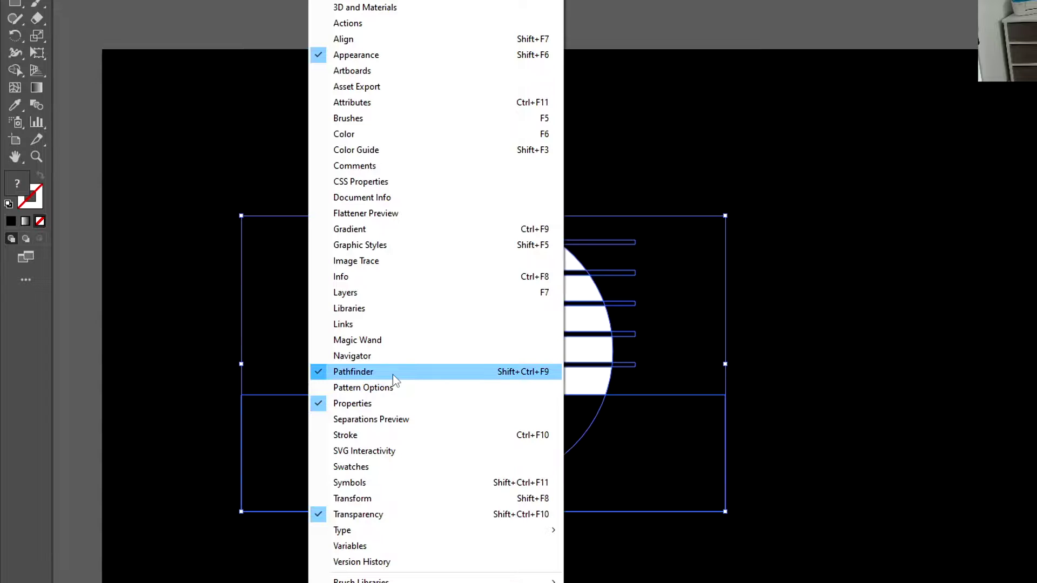
{"action": "left_click", "coordinate": [799, 102]}
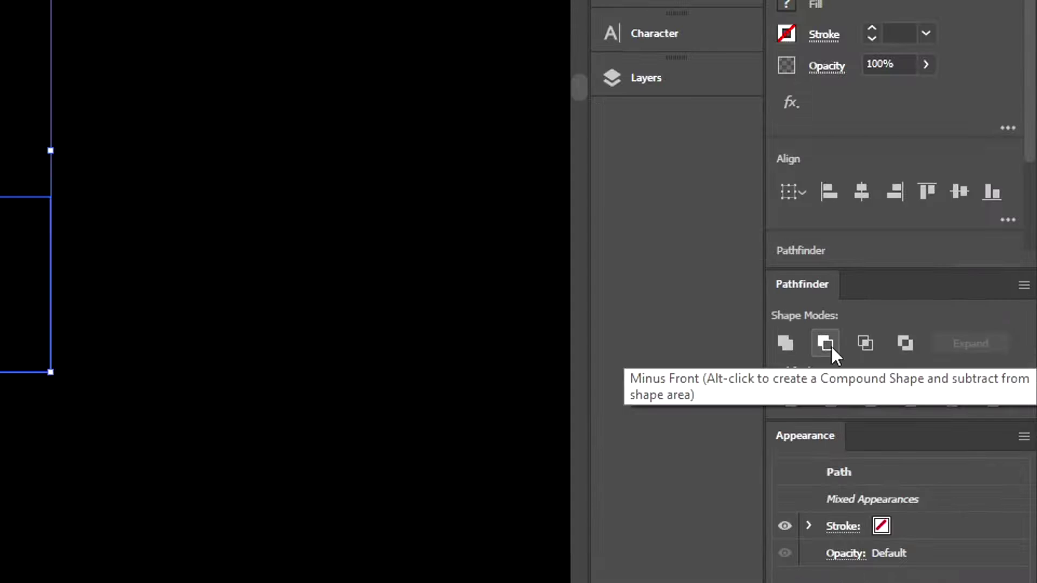
{"action": "left_click", "coordinate": [830, 346]}
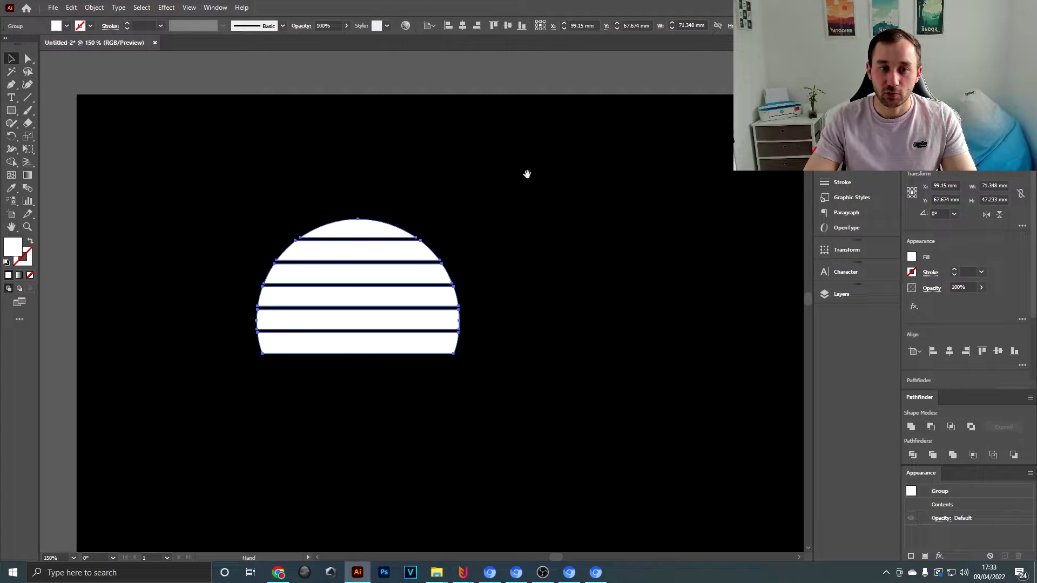
- Recolour the sunset's second stripe from the top with the turquoise sampled from the striped triangle using the Eyedropper
{"action": "left_click_drag", "start_coordinate": [527, 174], "coordinate": [526, 298]}
{"action": "left_click_drag", "start_coordinate": [416, 408], "coordinate": [427, 282]}
{"action": "scroll", "coordinate": [424, 227], "scroll_direction": "up", "scroll_amount": 5}
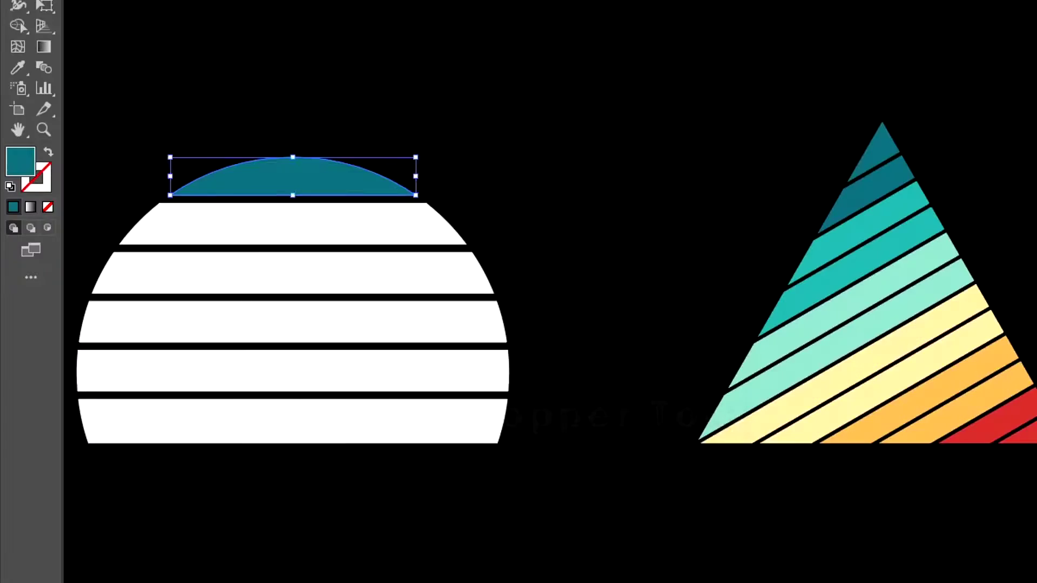
{"action": "left_click", "coordinate": [383, 240]}
{"action": "key", "text": "i"}
{"action": "left_click", "coordinate": [845, 218]}
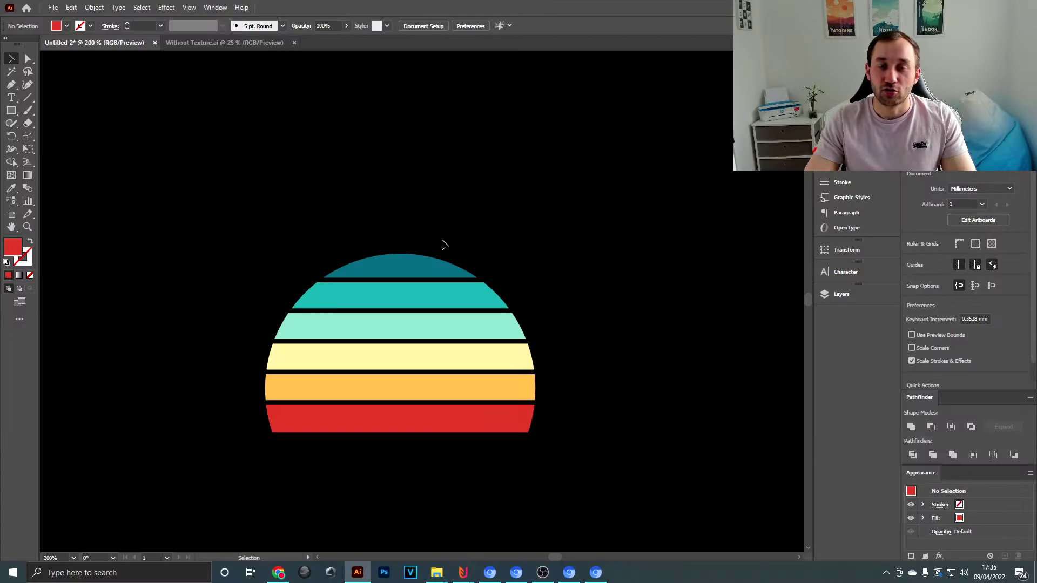
- Move the game controller up onto the lower half of the striped sunset
{"action": "left_click_drag", "start_coordinate": [518, 272], "coordinate": [476, 212]}
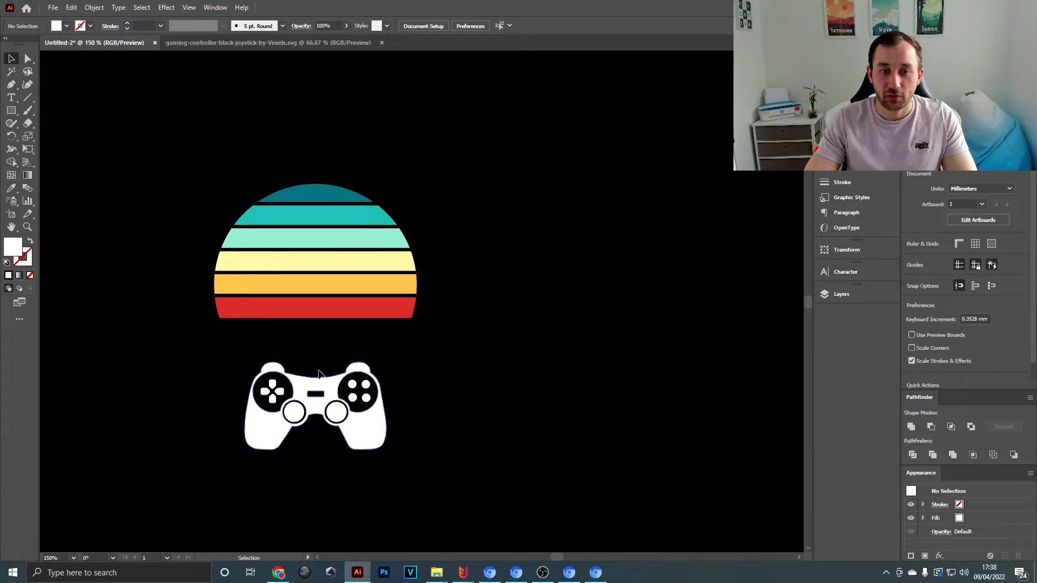
{"action": "left_click_drag", "start_coordinate": [327, 361], "coordinate": [356, 301]}
{"action": "left_click_drag", "start_coordinate": [436, 207], "coordinate": [474, 346]}
{"action": "scroll", "coordinate": [407, 475], "scroll_direction": "up", "scroll_amount": 2}
{"action": "left_click_drag", "start_coordinate": [418, 444], "coordinate": [466, 381]}
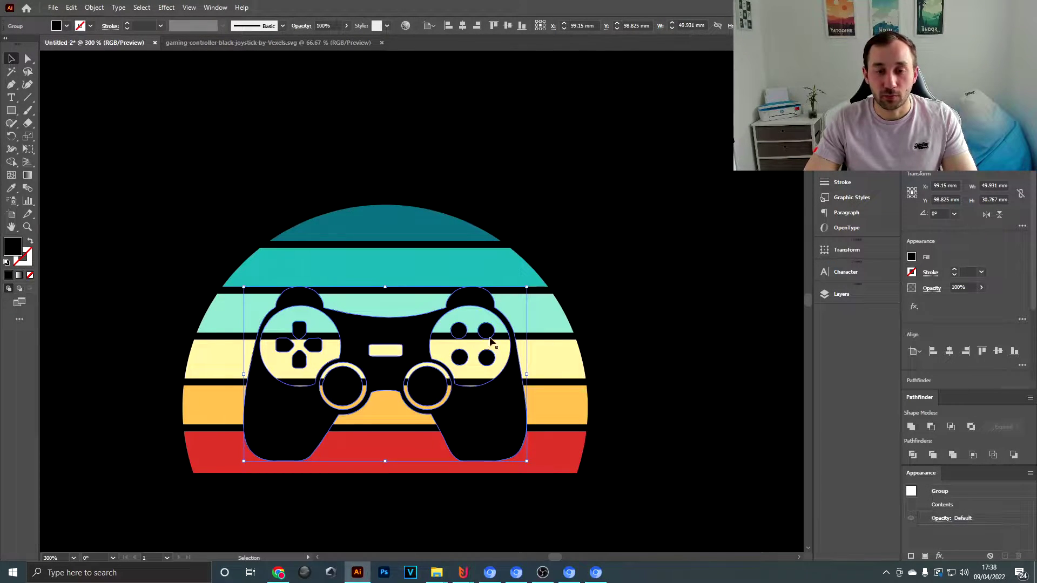
- Scale the controller down to about 46 × 28 mm and reposition it centrally over the sunset's lower stripes
{"action": "scroll", "coordinate": [396, 371], "scroll_direction": "up", "scroll_amount": 1}
{"action": "left_click_drag", "start_coordinate": [395, 374], "coordinate": [406, 331]}
{"action": "scroll", "coordinate": [445, 294], "scroll_direction": "down", "scroll_amount": 1}
{"action": "left_click_drag", "start_coordinate": [544, 241], "coordinate": [502, 284]}
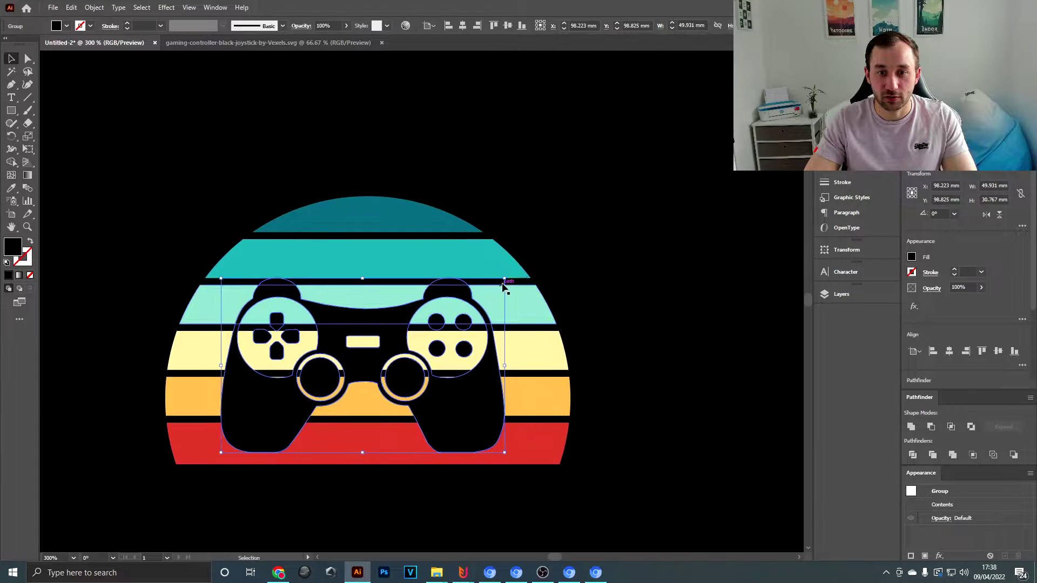
{"action": "left_click_drag", "start_coordinate": [504, 282], "coordinate": [492, 289]}
{"action": "left_click_drag", "start_coordinate": [403, 347], "coordinate": [411, 351]}
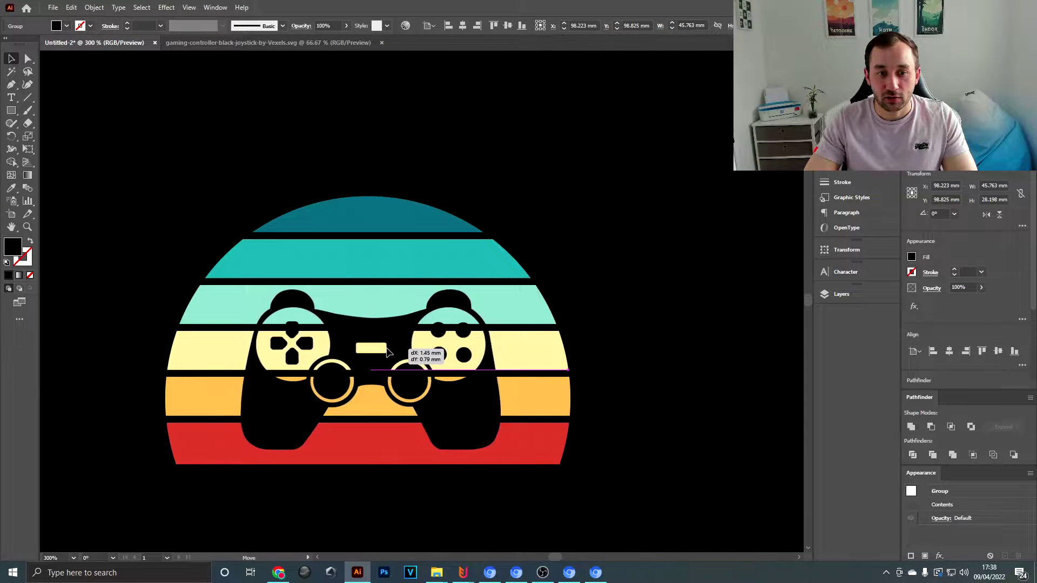
{"action": "left_click", "coordinate": [547, 208]}
{"action": "left_click", "coordinate": [550, 212]}
{"action": "scroll", "coordinate": [550, 212], "scroll_direction": "down", "scroll_amount": 1}
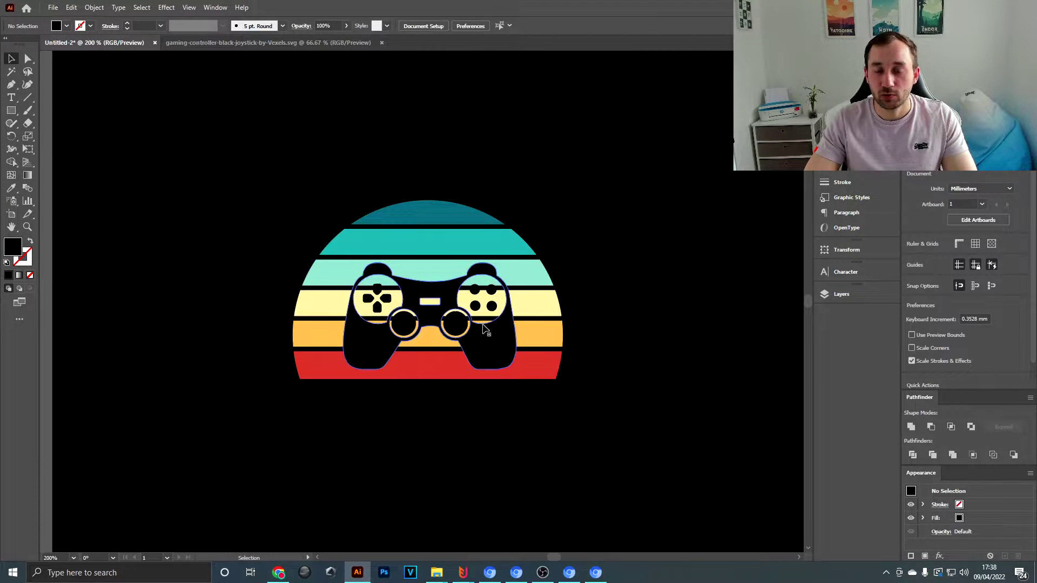
{"action": "scroll", "coordinate": [463, 286], "scroll_direction": "up", "scroll_amount": 2}
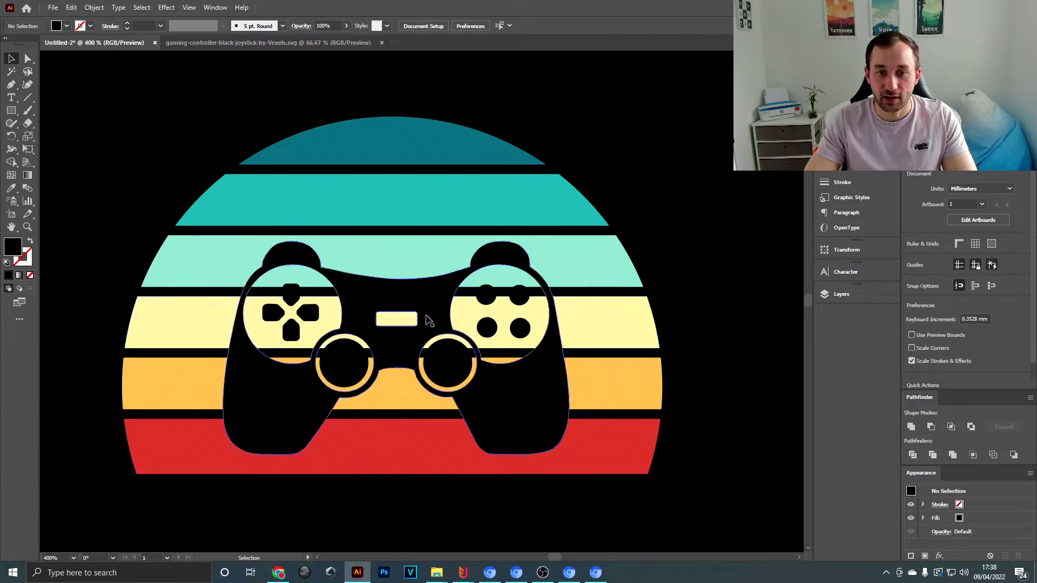
{"action": "left_click_drag", "start_coordinate": [419, 317], "coordinate": [415, 317]}
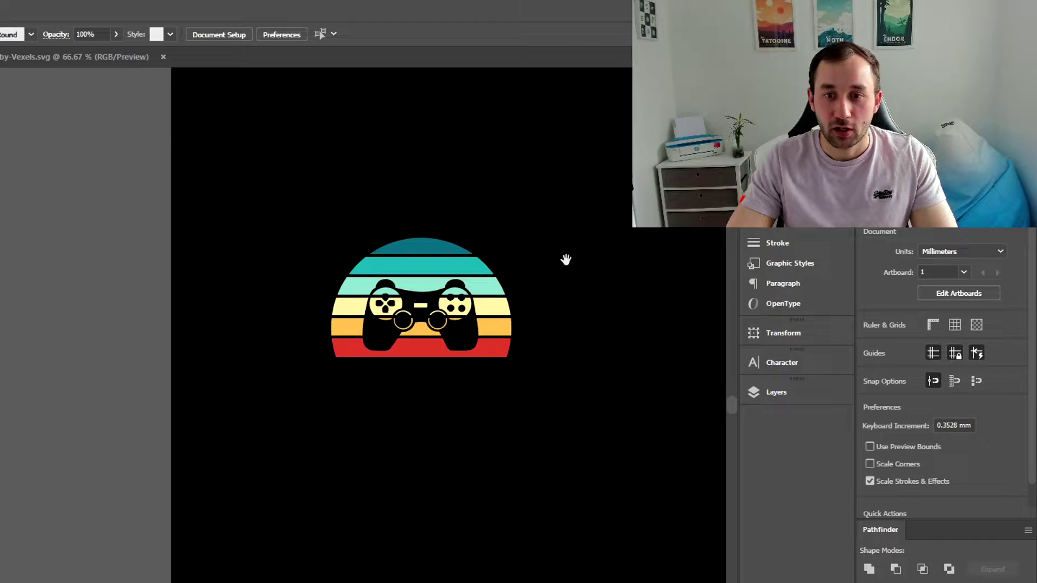
{"action": "left_click_drag", "start_coordinate": [565, 260], "coordinate": [359, 393]}
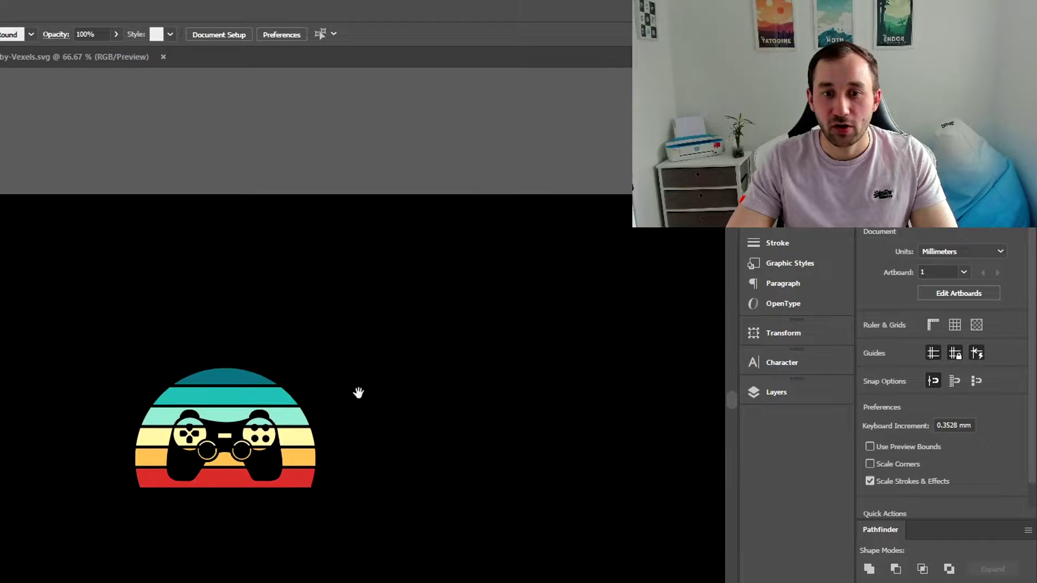
{"action": "scroll", "coordinate": [272, 429], "scroll_direction": "up", "scroll_amount": 4}
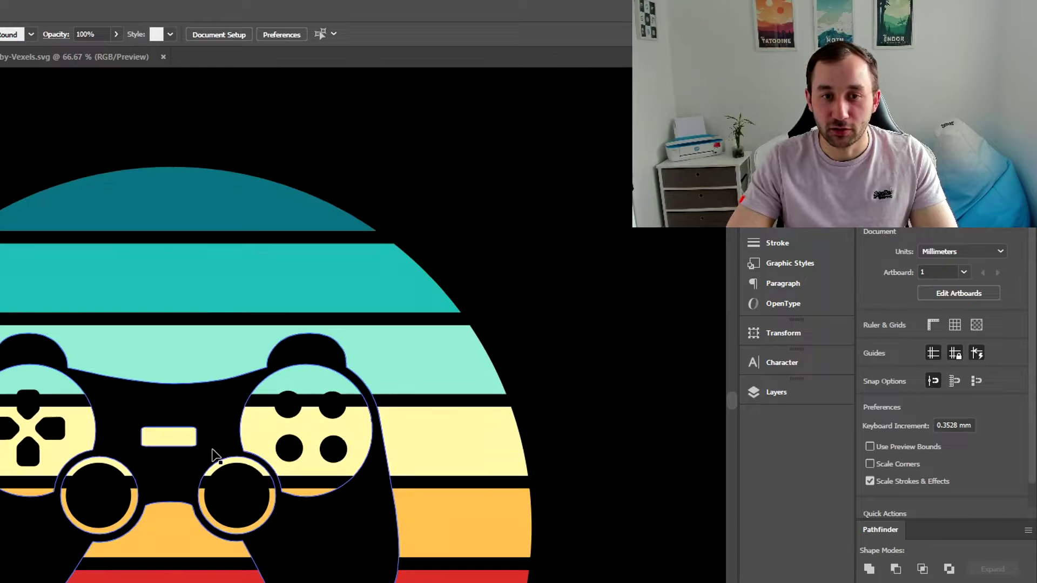
{"action": "scroll", "coordinate": [291, 302], "scroll_direction": "up", "scroll_amount": 2}
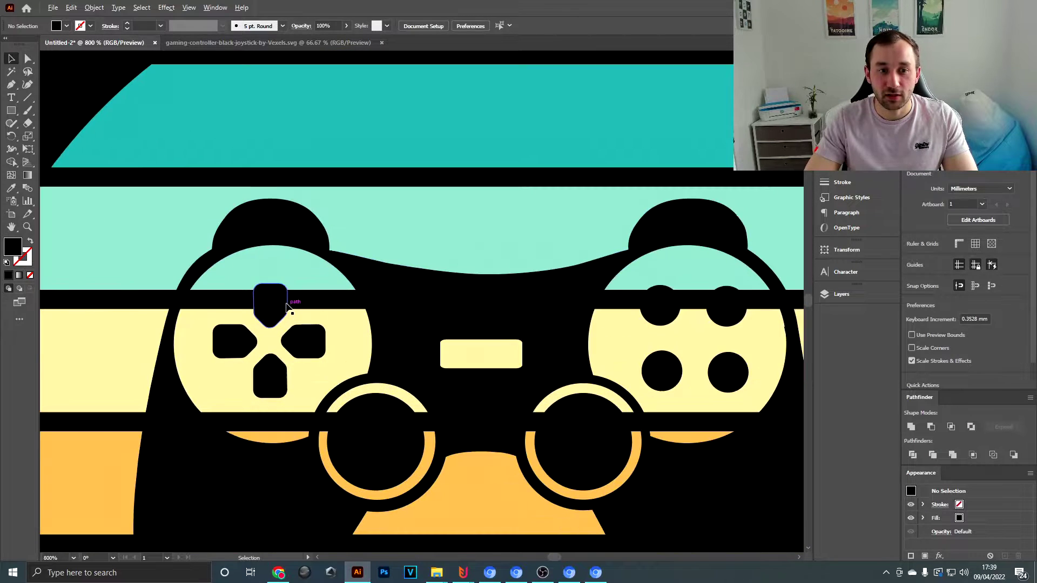
- Start a Pen path inside the controller silhouette, running from the left pad's top along the upper body and around the right pad's outer edge
{"action": "key", "text": "p"}
{"action": "scroll", "coordinate": [247, 257], "scroll_direction": "up", "scroll_amount": 2}
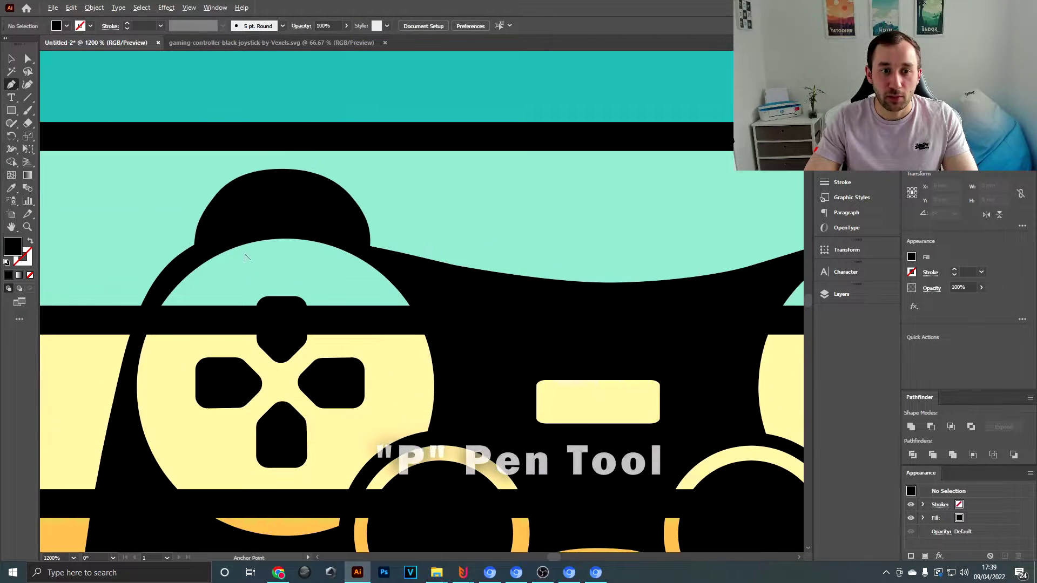
{"action": "scroll", "coordinate": [246, 233], "scroll_direction": "down", "scroll_amount": 3}
{"action": "scroll", "coordinate": [247, 232], "scroll_direction": "up", "scroll_amount": 1}
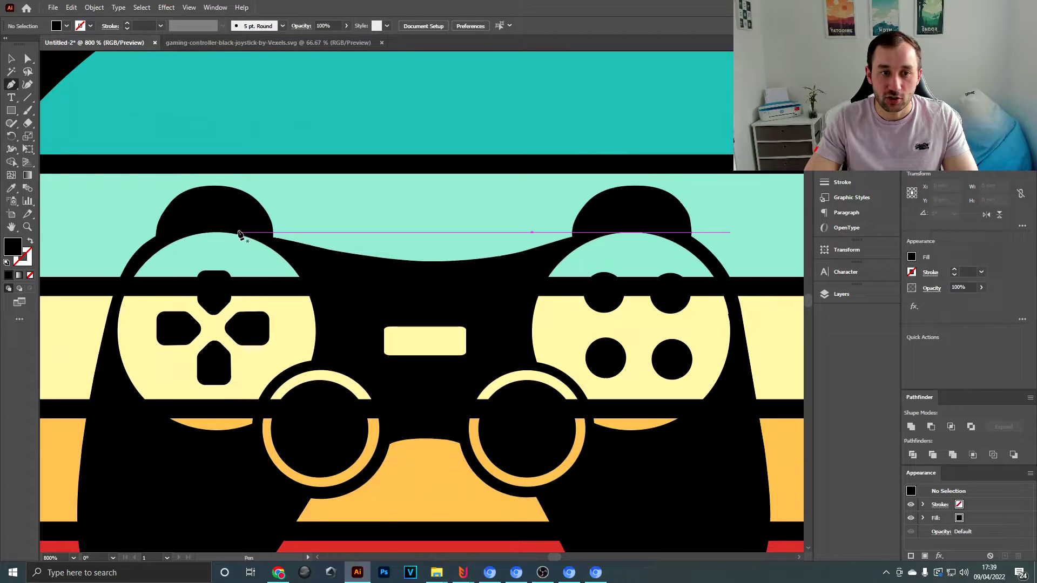
{"action": "left_click", "coordinate": [239, 232]}
{"action": "left_click", "coordinate": [265, 239]}
{"action": "left_click", "coordinate": [310, 273]}
{"action": "left_click", "coordinate": [532, 261]}
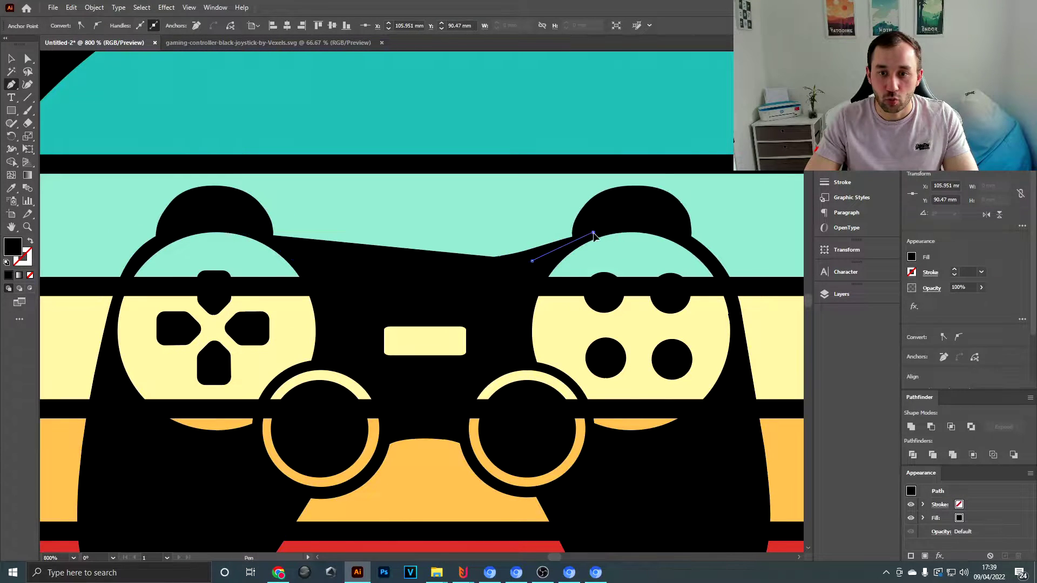
{"action": "left_click", "coordinate": [593, 232]}
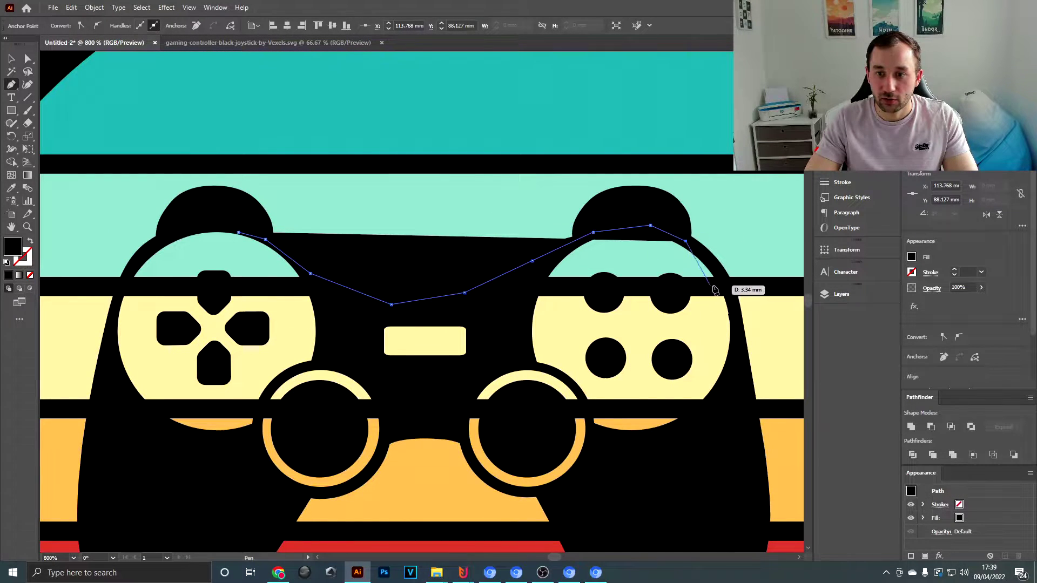
{"action": "left_click", "coordinate": [735, 322]}
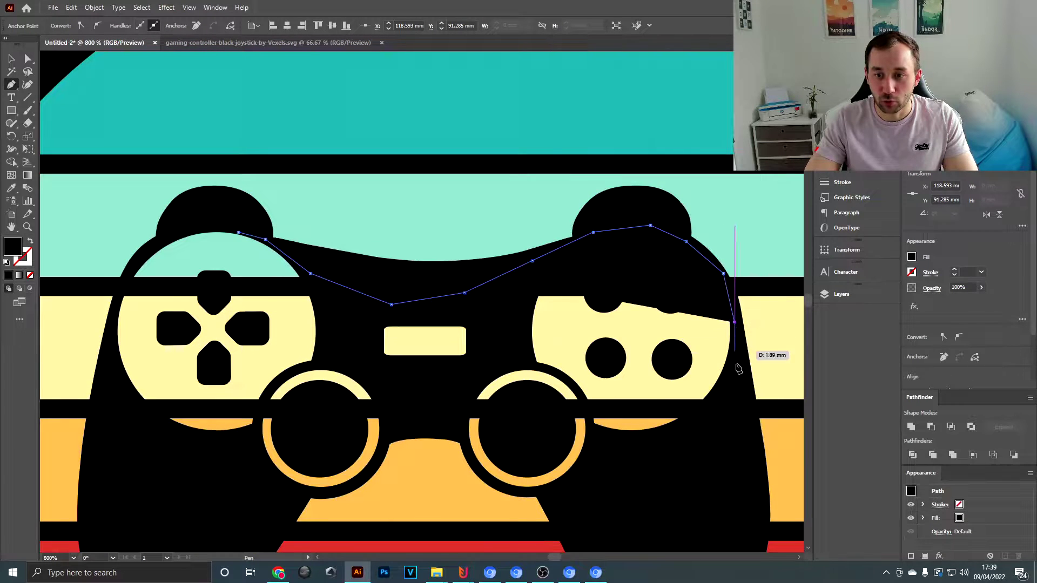
{"action": "left_click", "coordinate": [737, 405]}
{"action": "left_click_drag", "start_coordinate": [736, 405], "coordinate": [746, 306]}
- Continue the path beneath the right pad, around the right joystick and up to the gap between the two joysticks
{"action": "left_click", "coordinate": [660, 359]}
{"action": "scroll", "coordinate": [595, 374], "scroll_direction": "up", "scroll_amount": 2}
{"action": "left_click", "coordinate": [569, 388]}
{"action": "left_click", "coordinate": [514, 410]}
{"action": "left_click", "coordinate": [454, 414]}
{"action": "left_click", "coordinate": [404, 389]}
{"action": "left_click", "coordinate": [369, 340]}
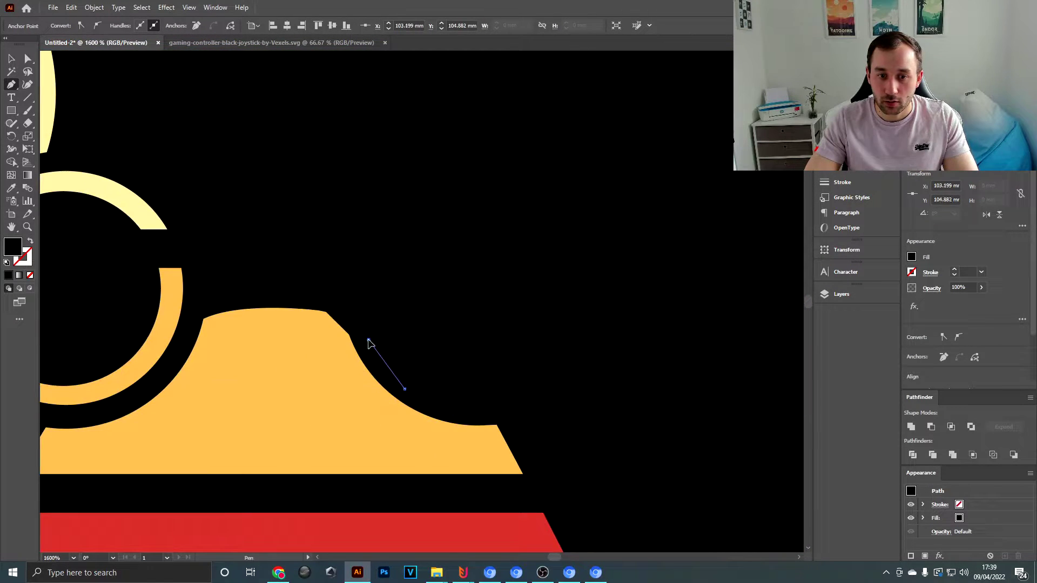
{"action": "left_click", "coordinate": [340, 285]}
- Complete the path around the left joystick and the left pad's outer edge, closing it at its starting point
{"action": "left_click_drag", "start_coordinate": [185, 297], "coordinate": [433, 306]}
{"action": "left_click", "coordinate": [169, 369]}
{"action": "left_click", "coordinate": [306, 405]}
{"action": "left_click", "coordinate": [285, 297]}
{"action": "left_click", "coordinate": [333, 199]}
{"action": "left_click", "coordinate": [426, 148]}
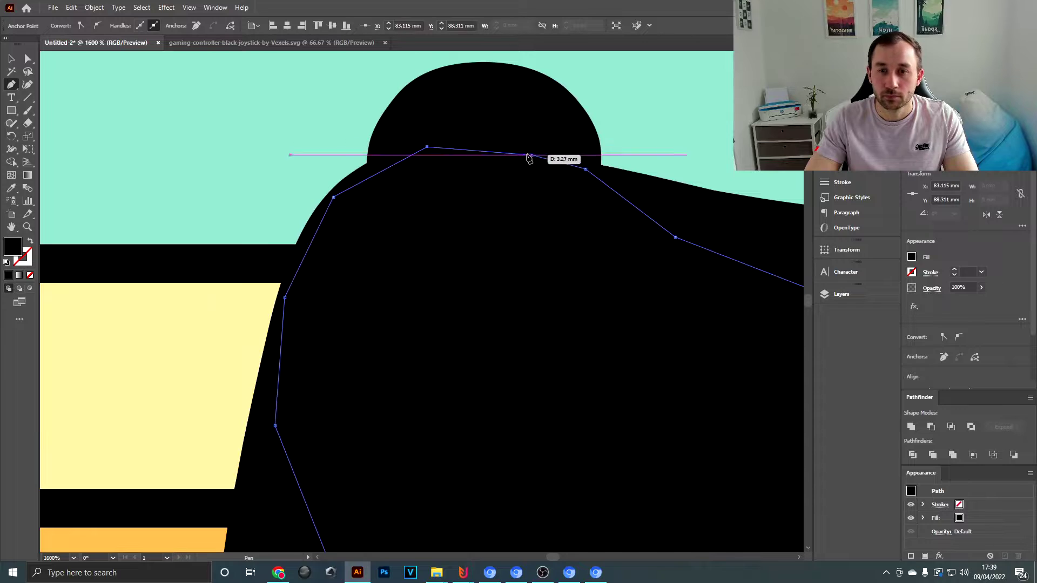
{"action": "left_click", "coordinate": [530, 156]}
- Fill the drawn shape with mint green sampled from the sunset's third stripe and arrange it directly behind the controller, above the stripes
{"action": "scroll", "coordinate": [530, 156], "scroll_direction": "down", "scroll_amount": 4}
{"action": "key", "text": "v"}
{"action": "key", "text": "i"}
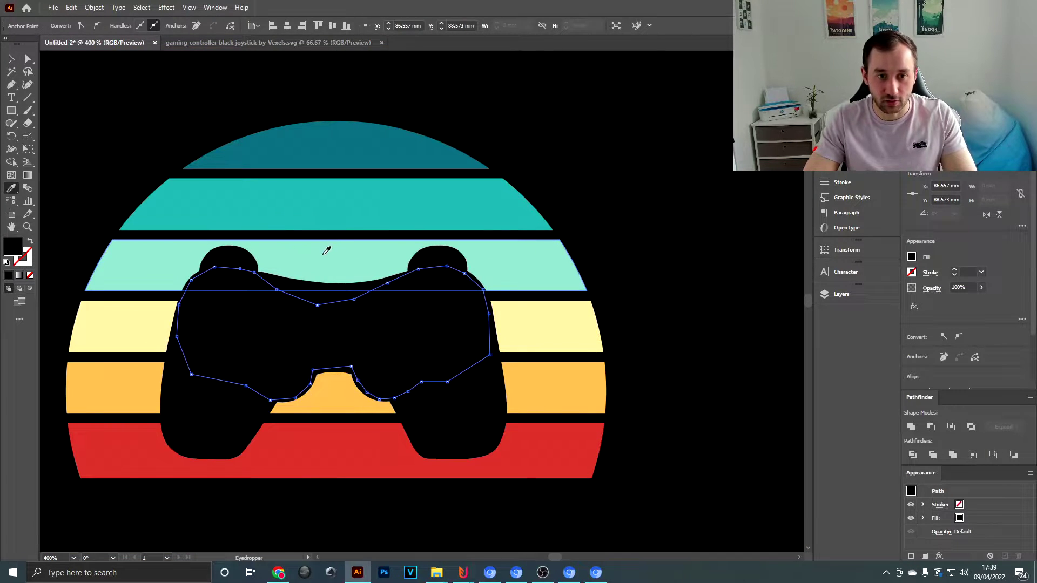
{"action": "left_click", "coordinate": [326, 250]}
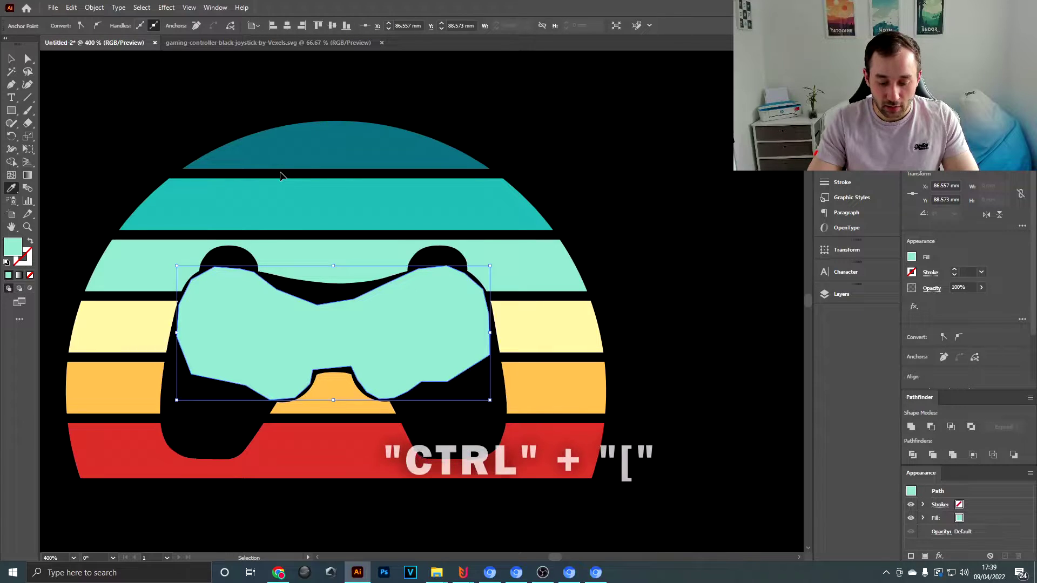
{"action": "key", "text": "ctrl+bracketleft"}
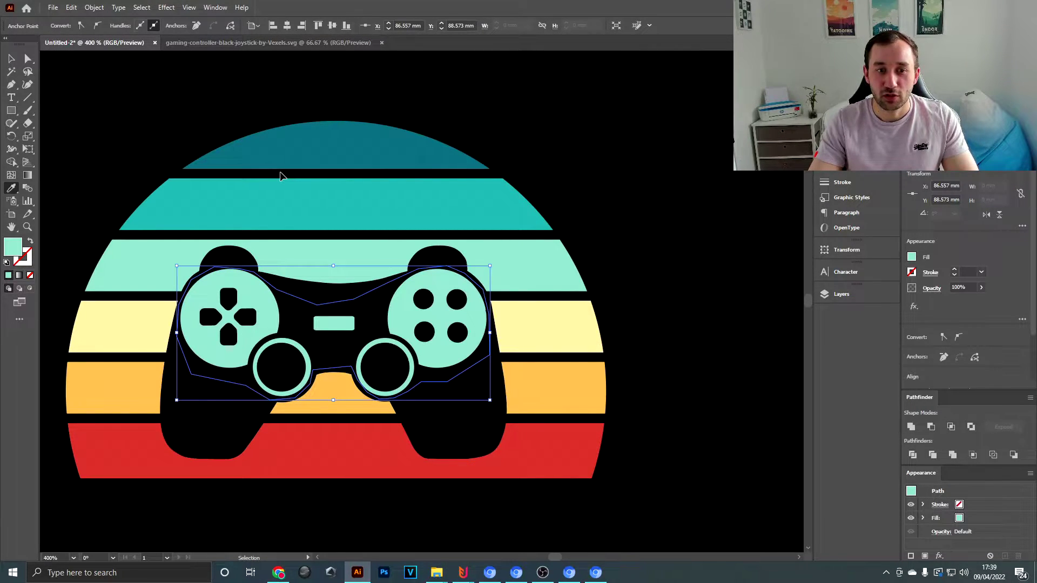
{"action": "key", "text": "ctrl+bracketleft"}
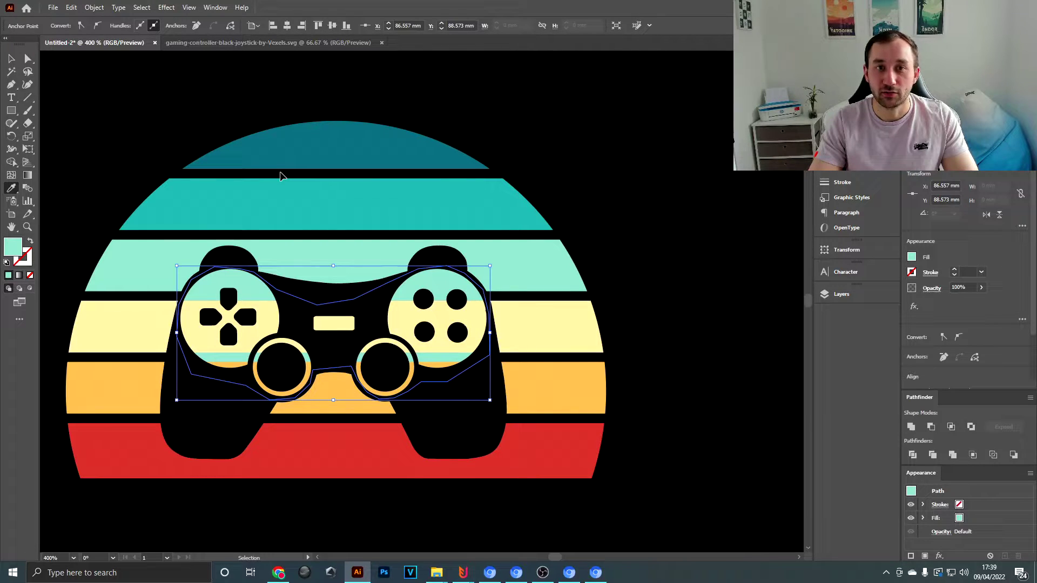
{"action": "key", "text": "ctrl+bracketright"}
- Recolour the backing shape behind the controller with the pale yellow of the sunset's fourth stripe
{"action": "key", "text": "i"}
{"action": "left_click", "coordinate": [13, 57]}
{"action": "scroll", "coordinate": [489, 176], "scroll_direction": "down", "scroll_amount": 1}
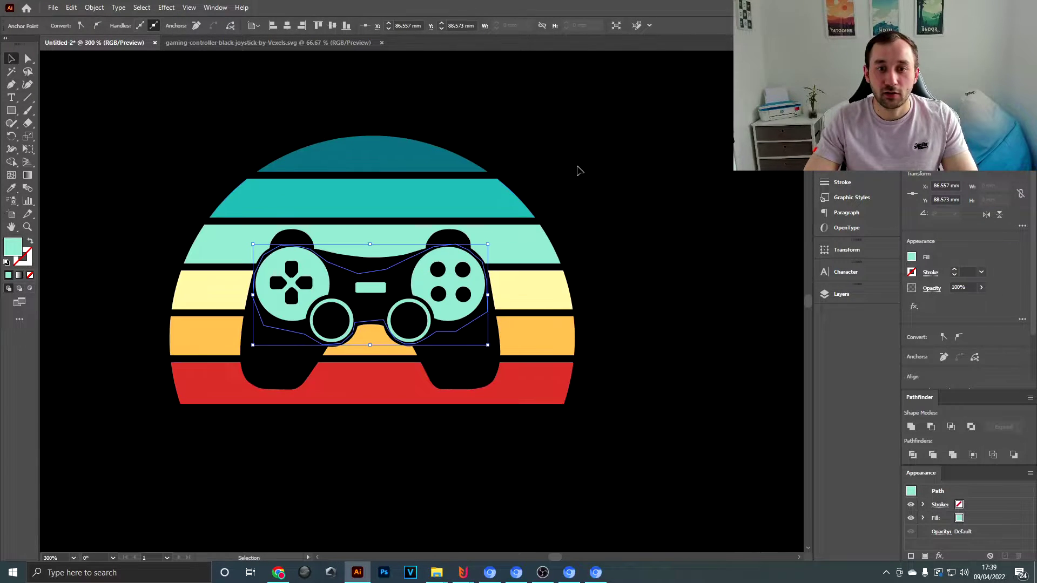
{"action": "left_click", "coordinate": [582, 165]}
{"action": "left_click_drag", "start_coordinate": [596, 156], "coordinate": [587, 294]}
{"action": "scroll", "coordinate": [591, 249], "scroll_direction": "down", "scroll_amount": 2}
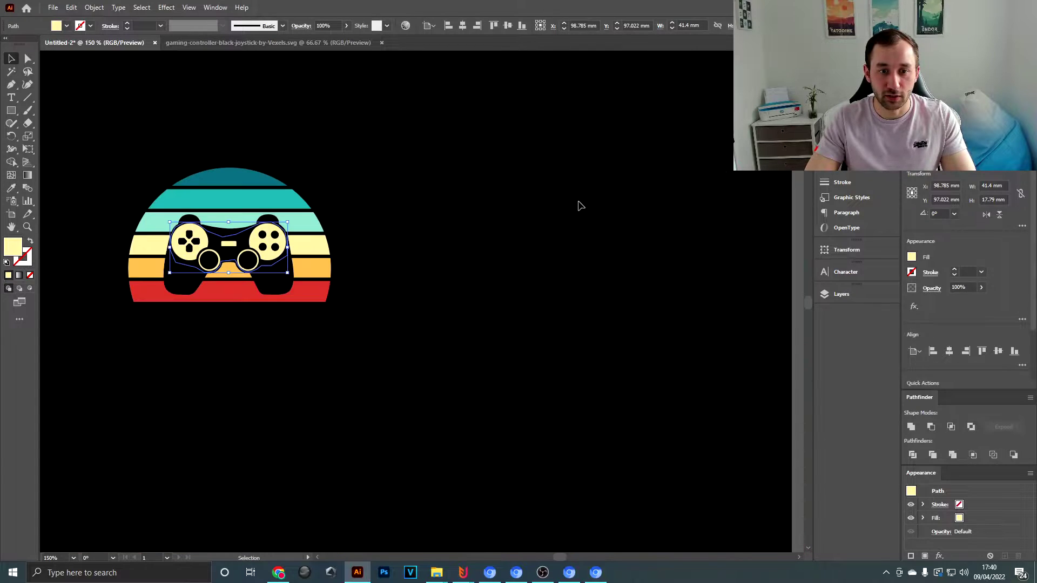
{"action": "left_click", "coordinate": [579, 205]}
- Move the complete sunset and controller graphic off the black background onto the empty canvas above it
{"action": "left_click_drag", "start_coordinate": [360, 195], "coordinate": [508, 313]}
{"action": "left_click_drag", "start_coordinate": [420, 206], "coordinate": [429, 212]}
{"action": "left_click_drag", "start_coordinate": [226, 283], "coordinate": [215, 361]}
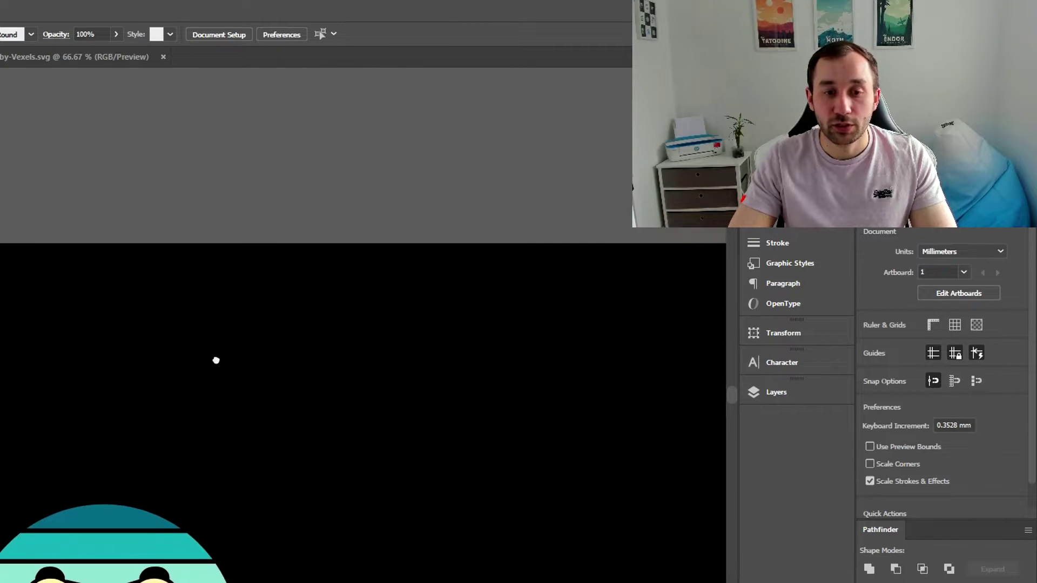
{"action": "left_click_drag", "start_coordinate": [256, 447], "coordinate": [1, 582]}
{"action": "left_click_drag", "start_coordinate": [280, 463], "coordinate": [290, 546]}
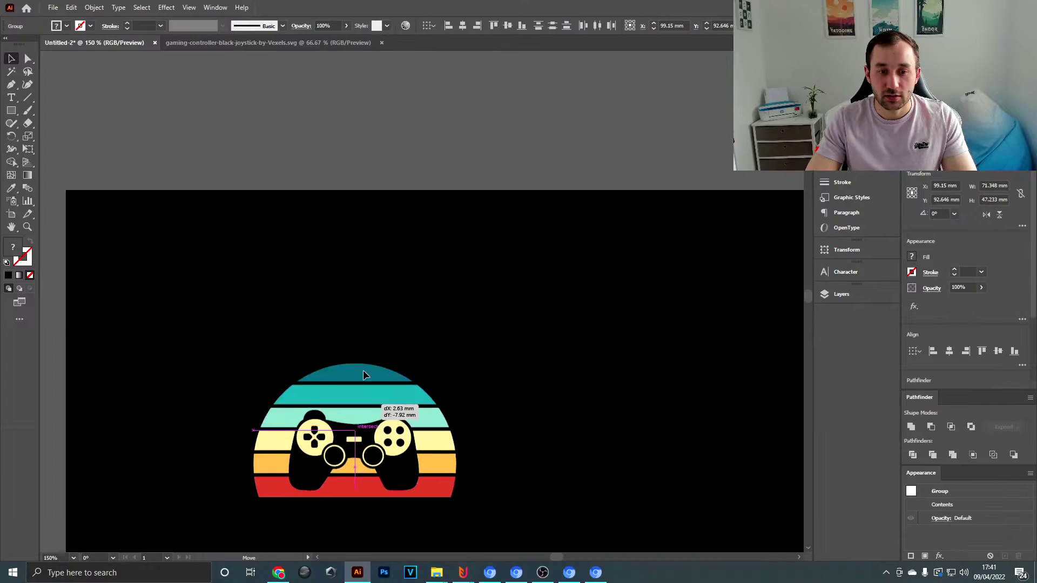
{"action": "left_click_drag", "start_coordinate": [138, 494], "coordinate": [188, 113]}
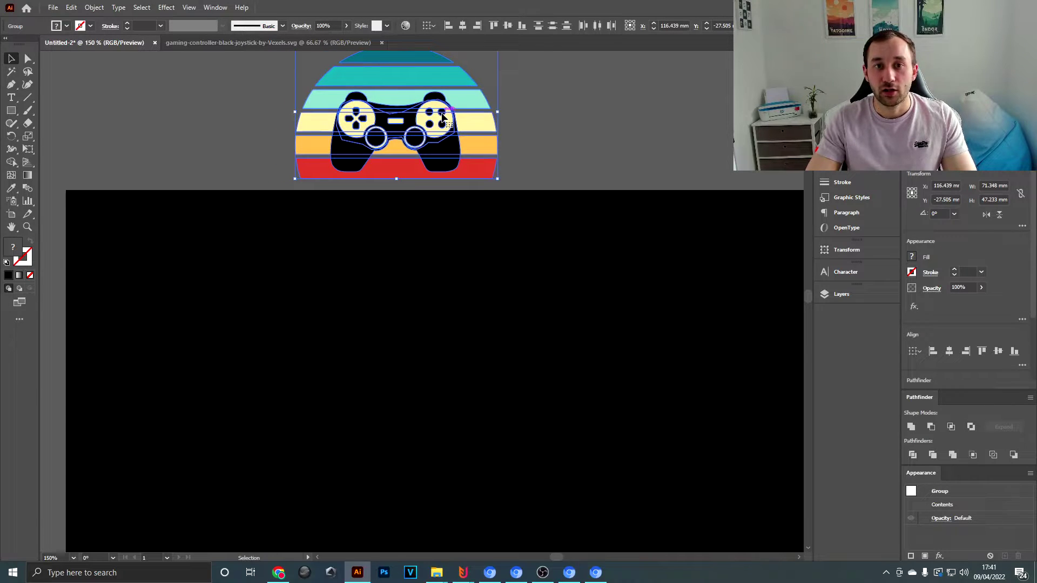
{"action": "left_click", "coordinate": [630, 139]}
{"action": "left_click_drag", "start_coordinate": [630, 139], "coordinate": [610, 201]}
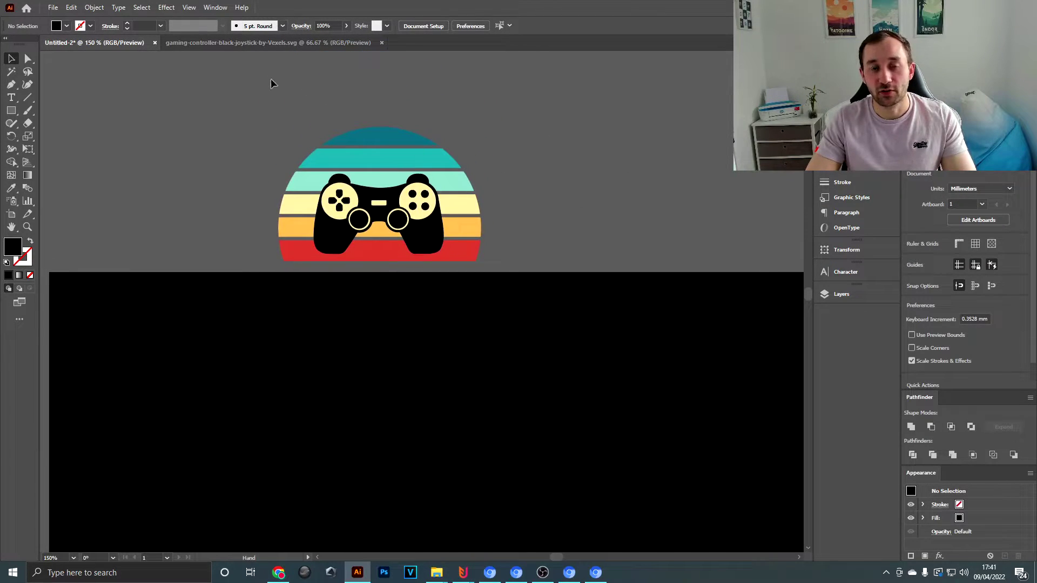
- Move the sunset and controller graphic back down onto the black background
{"action": "left_click_drag", "start_coordinate": [489, 284], "coordinate": [489, 285]}
{"action": "left_click_drag", "start_coordinate": [389, 248], "coordinate": [398, 143]}
{"action": "left_click_drag", "start_coordinate": [397, 142], "coordinate": [337, 436]}
{"action": "scroll", "coordinate": [357, 504], "scroll_direction": "up", "scroll_amount": 1}
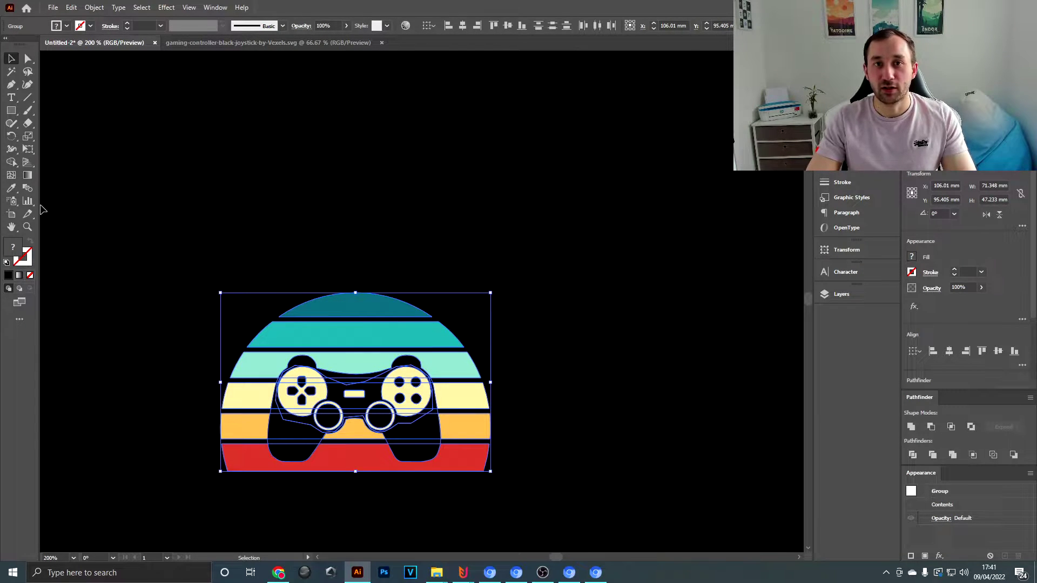
- Examine the overlapping regions of the controller and its backing shape up close with the Shape Builder, especially around the right joystick
{"action": "key", "text": "shift+m"}
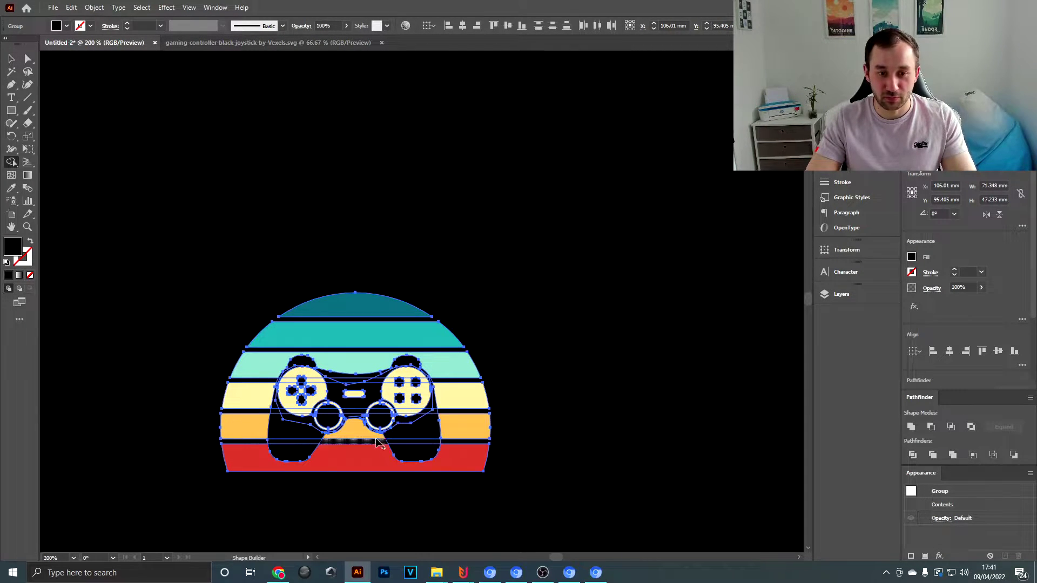
{"action": "key", "text": "ctrl+plus"}
{"action": "key", "text": "ctrl+plus"}
{"action": "key", "text": "ctrl+plus"}
{"action": "key", "text": "ctrl+plus"}
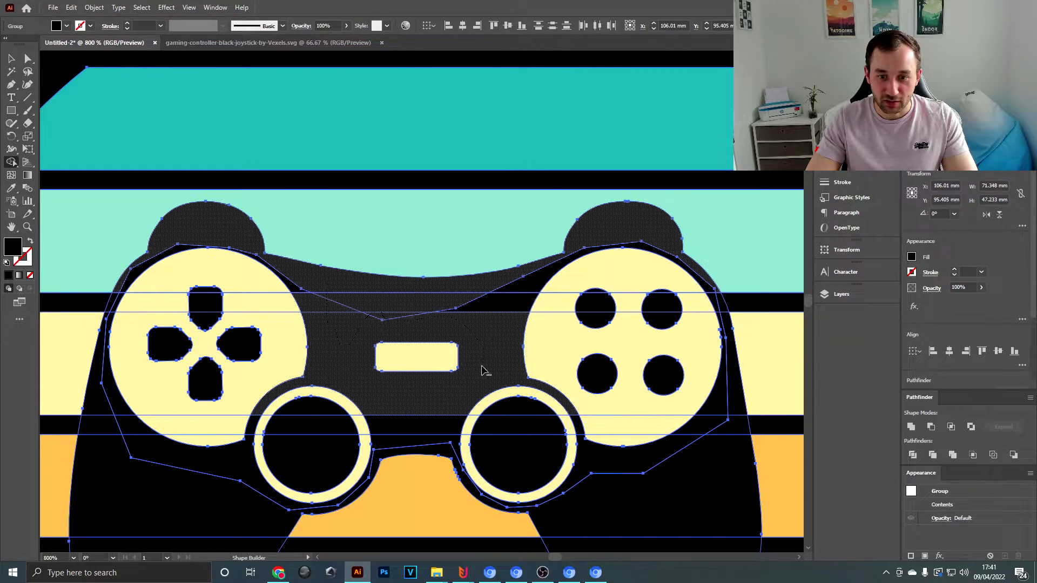
{"action": "key", "text": "ctrl+plus"}
{"action": "key", "text": "ctrl+plus"}
{"action": "key", "text": "ctrl+plus"}
{"action": "key", "text": "ctrl+plus"}
{"action": "key", "text": "ctrl+plus"}
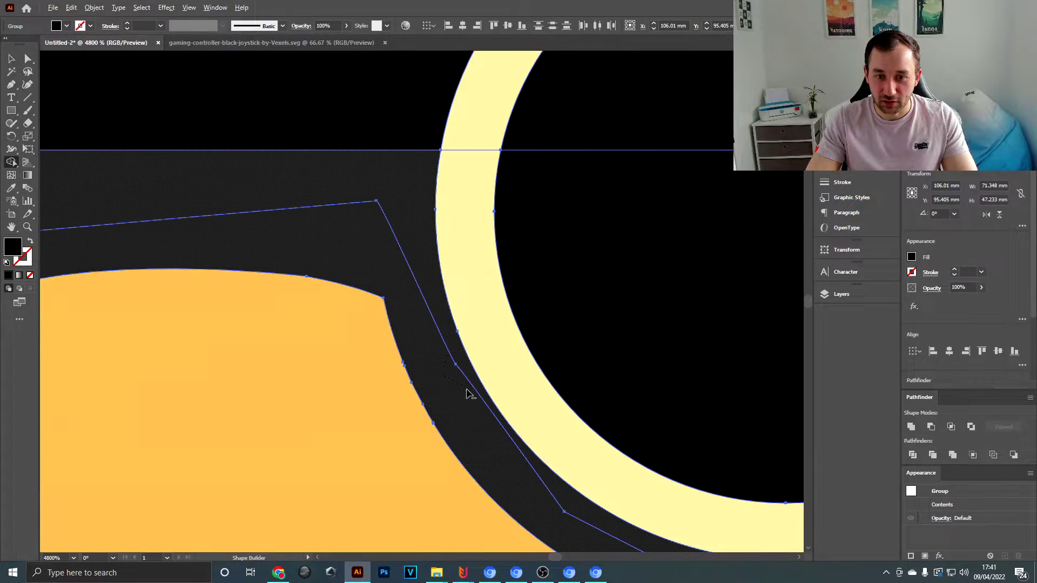
{"action": "key", "text": "ctrl+minus"}
{"action": "key", "text": "ctrl+minus"}
{"action": "key", "text": "ctrl+minus"}
{"action": "key", "text": "ctrl+minus"}
{"action": "key", "text": "ctrl+minus"}
{"action": "key", "text": "ctrl+minus"}
{"action": "key", "text": "ctrl+minus"}
{"action": "key", "text": "ctrl+minus"}
{"action": "key", "text": "ctrl+minus"}
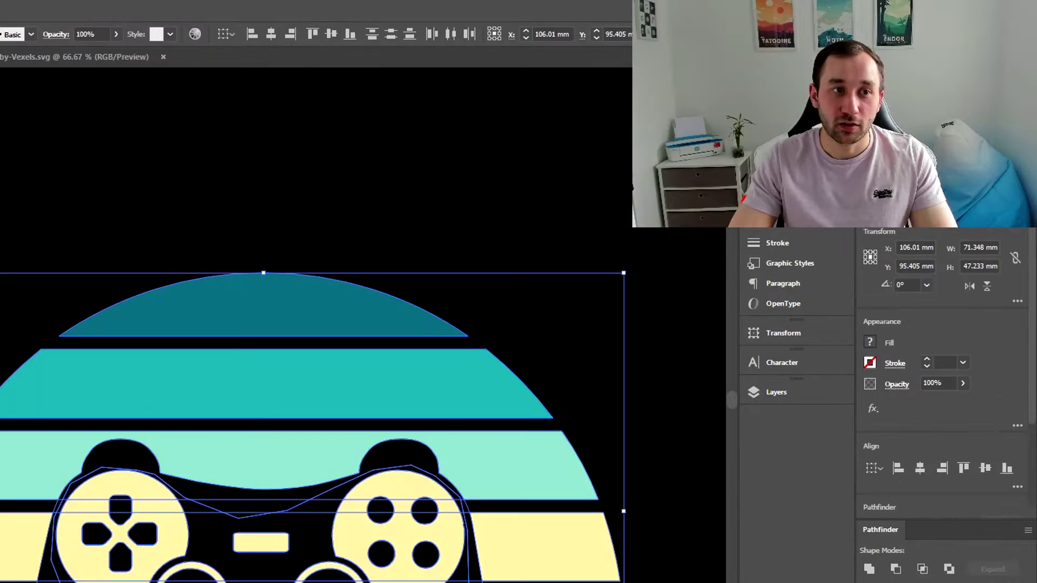
- Select the whole sunset and controller graphic and split it into separate pieces where its shapes overlap
{"action": "left_click", "coordinate": [207, 292]}
{"action": "scroll", "coordinate": [208, 293], "scroll_direction": "down", "scroll_amount": 2}
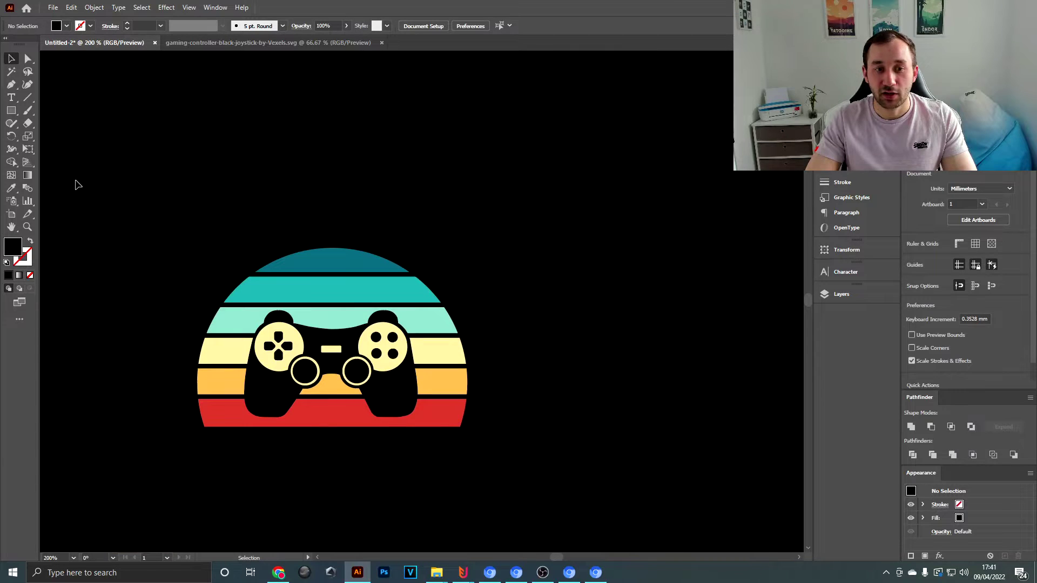
{"action": "left_click_drag", "start_coordinate": [76, 184], "coordinate": [586, 523]}
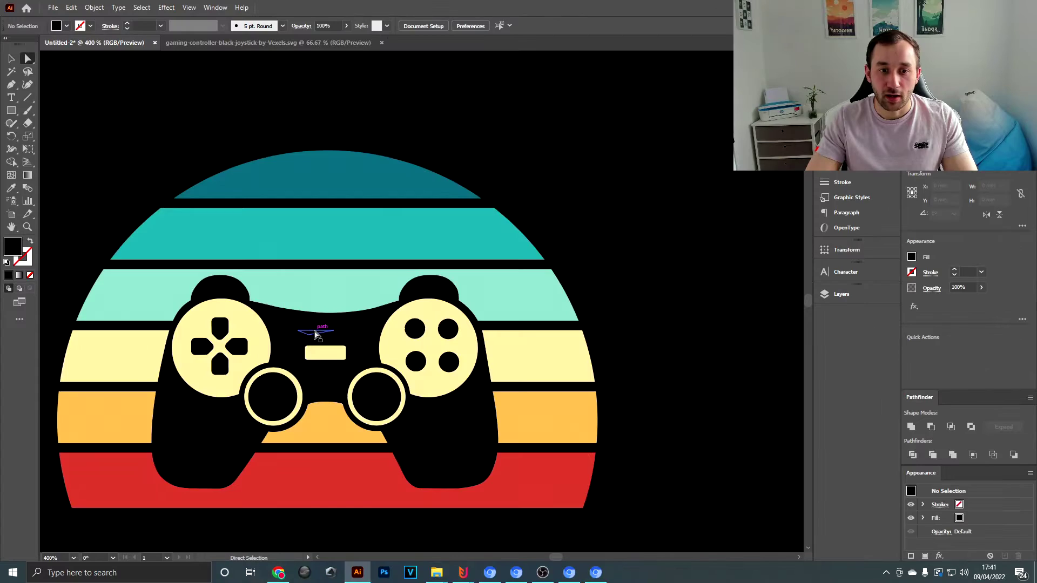
- Select one black piece of the controller, extend the selection to everything with the same fill colour, and delete it
{"action": "left_click", "coordinate": [316, 330]}
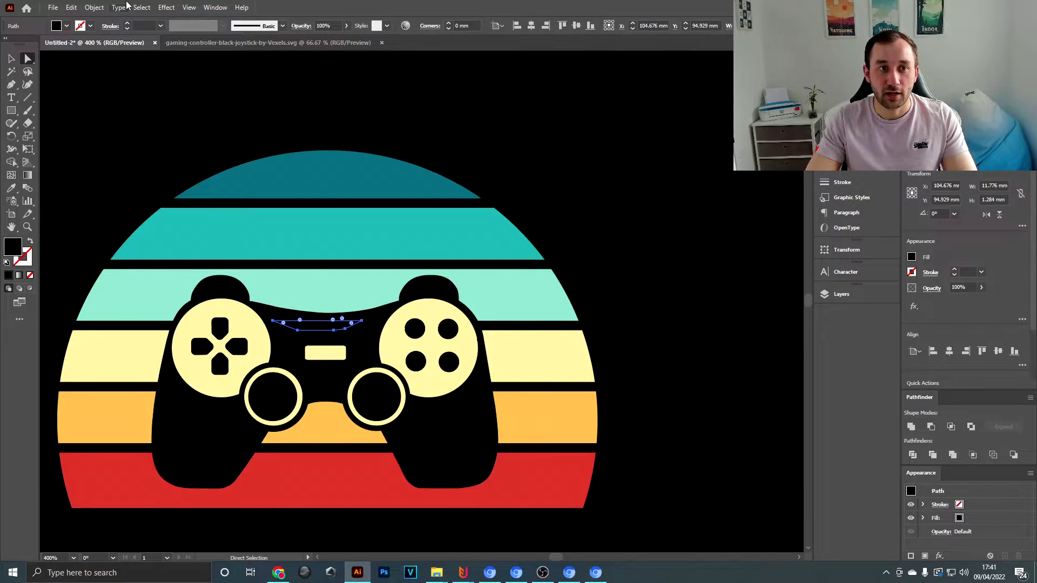
{"action": "left_click", "coordinate": [141, 8]}
{"action": "mouse_move", "coordinate": [188, 116]}
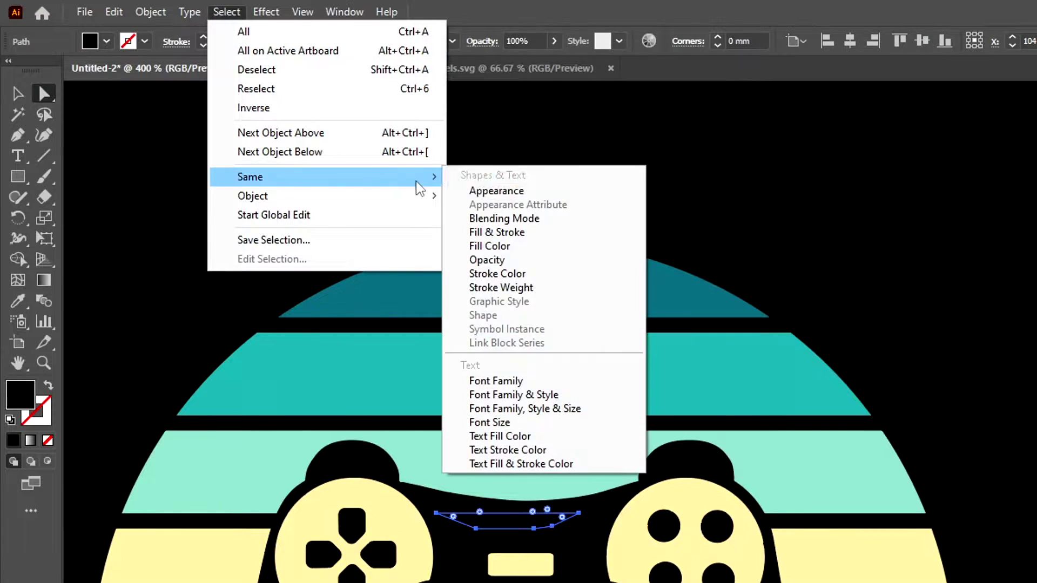
{"action": "left_click", "coordinate": [533, 247]}
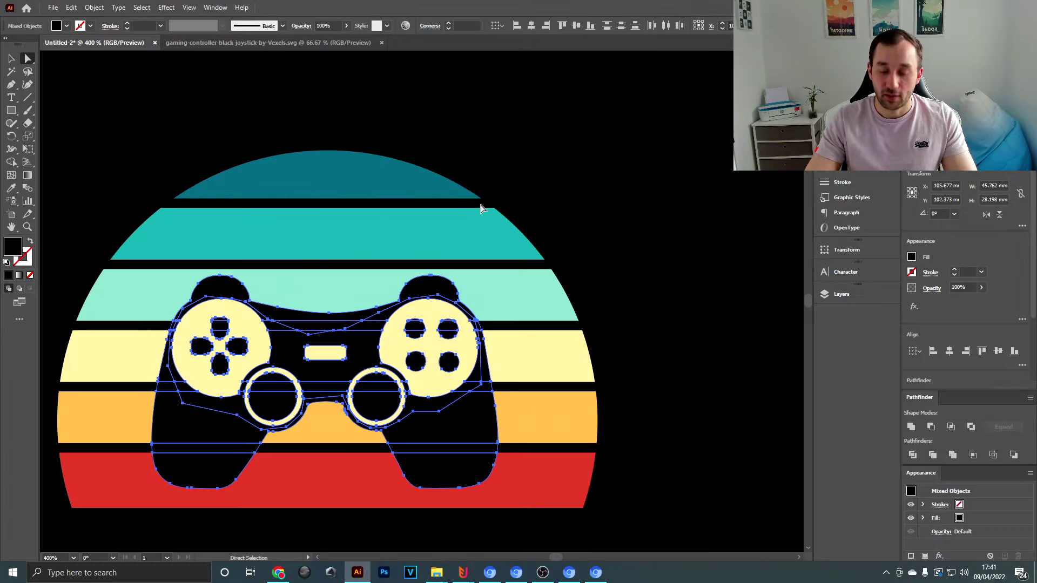
{"action": "key", "text": "Delete"}
- Move the cut-out graphic off the black background onto the empty canvas beside it to check the controller's transparent areas
{"action": "left_click_drag", "start_coordinate": [410, 260], "coordinate": [567, 384]}
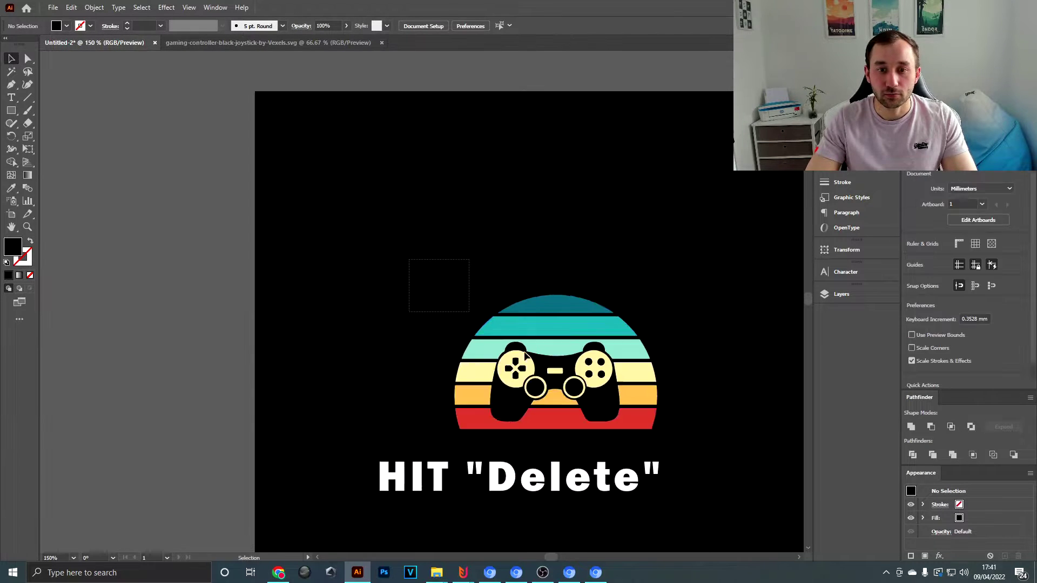
{"action": "left_click_drag", "start_coordinate": [565, 381], "coordinate": [171, 384]}
{"action": "left_click", "coordinate": [154, 402]}
{"action": "scroll", "coordinate": [96, 430], "scroll_direction": "up", "scroll_amount": 4}
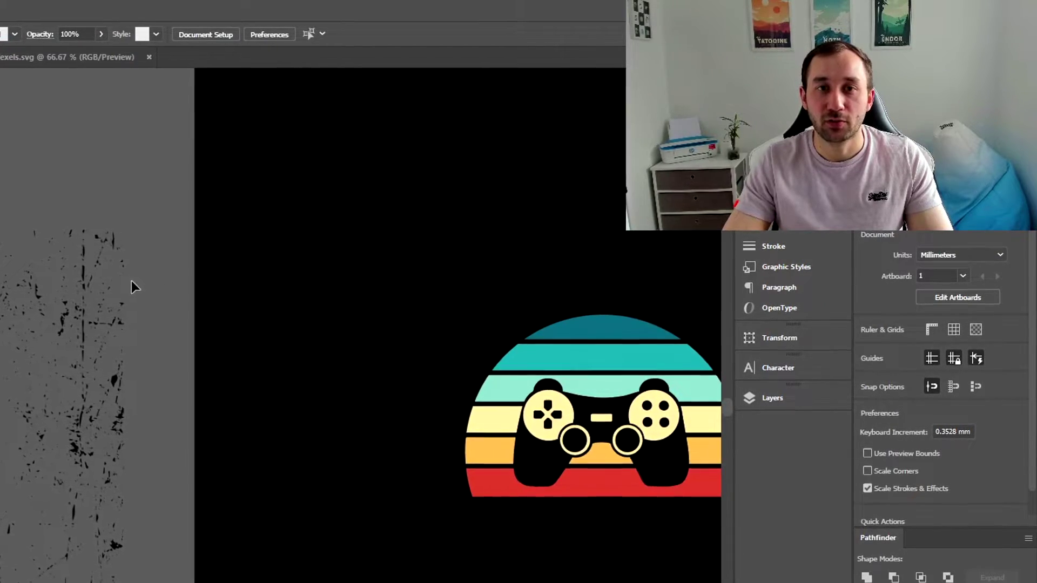
- Convert the linked 03_Texture.png grunge image beside the artboard into a tracing object with Image Trace
{"action": "left_click", "coordinate": [123, 293]}
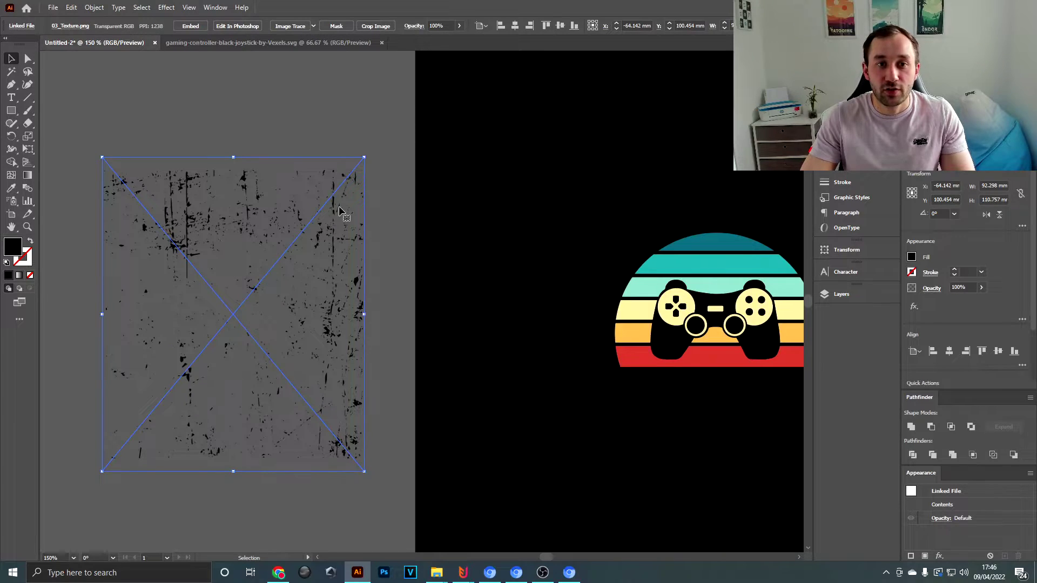
{"action": "left_click_drag", "start_coordinate": [340, 211], "coordinate": [405, 202]}
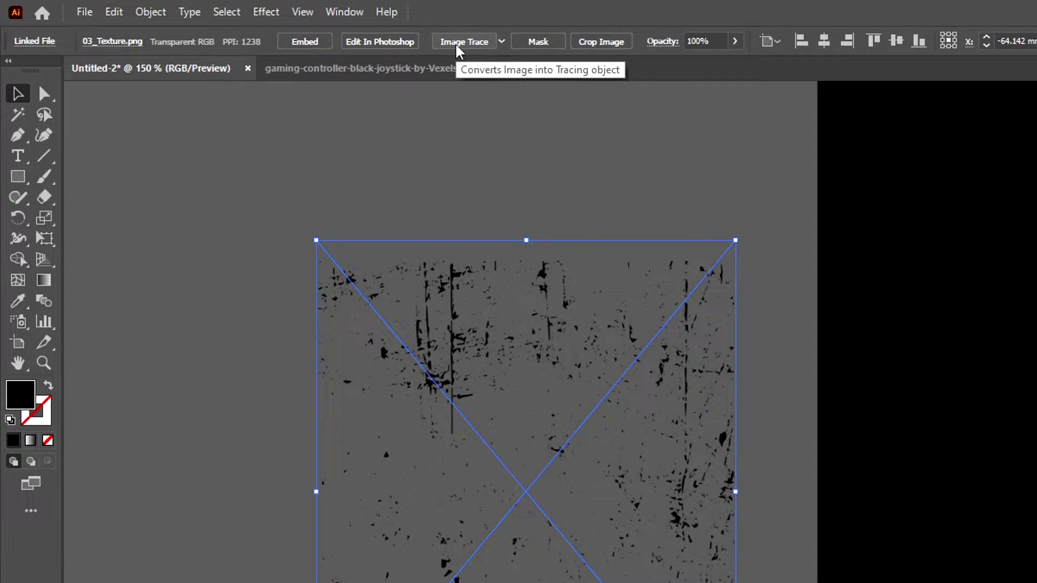
{"action": "left_click", "coordinate": [456, 44]}
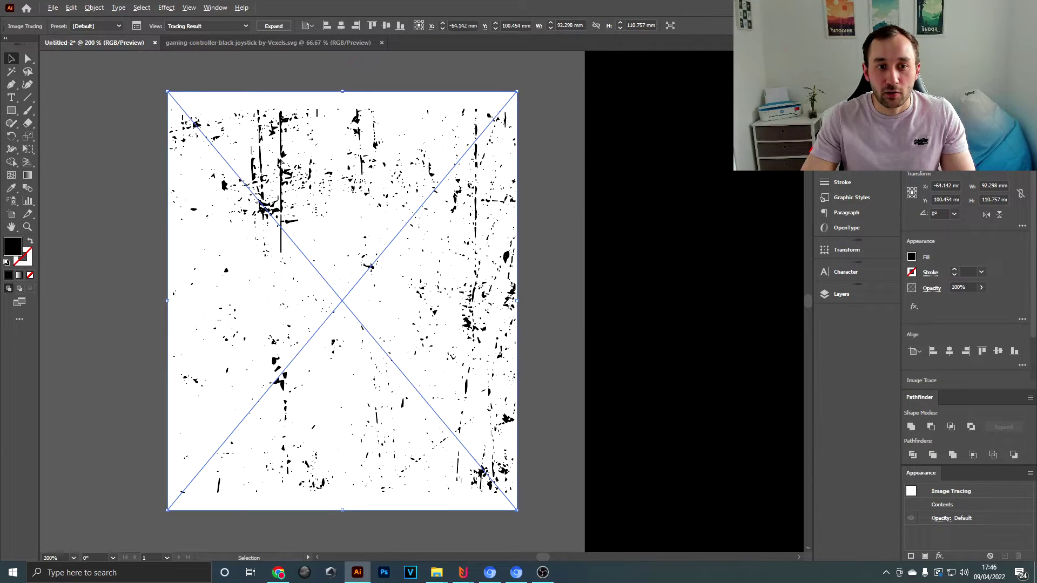
- Set the texture's Image Trace to ignore white so only the black grunge marks remain
{"action": "scroll", "coordinate": [282, 164], "scroll_direction": "up", "scroll_amount": 4}
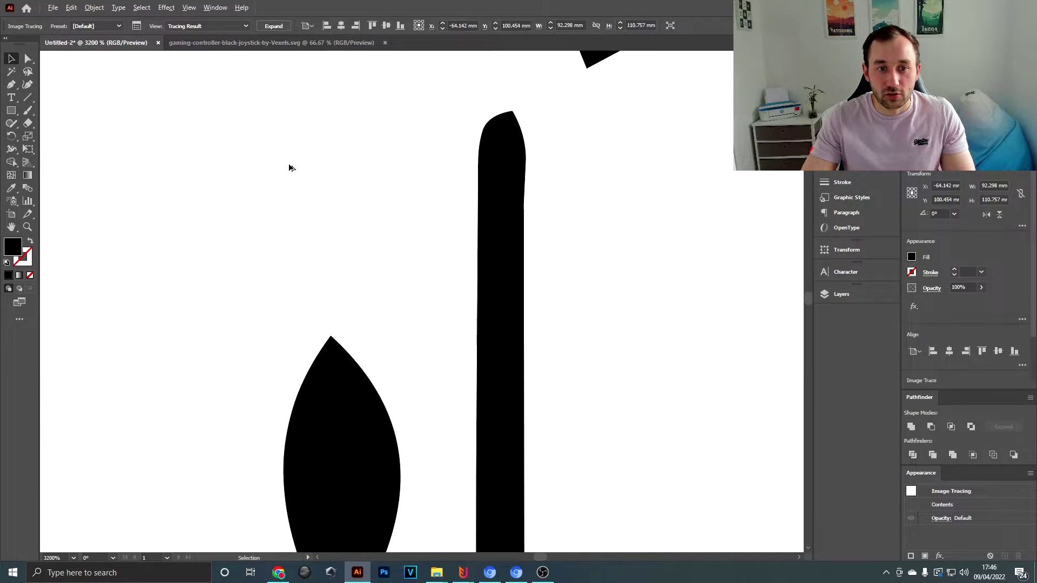
{"action": "scroll", "coordinate": [289, 166], "scroll_direction": "down", "scroll_amount": 3}
{"action": "left_click_drag", "start_coordinate": [508, 215], "coordinate": [476, 187]}
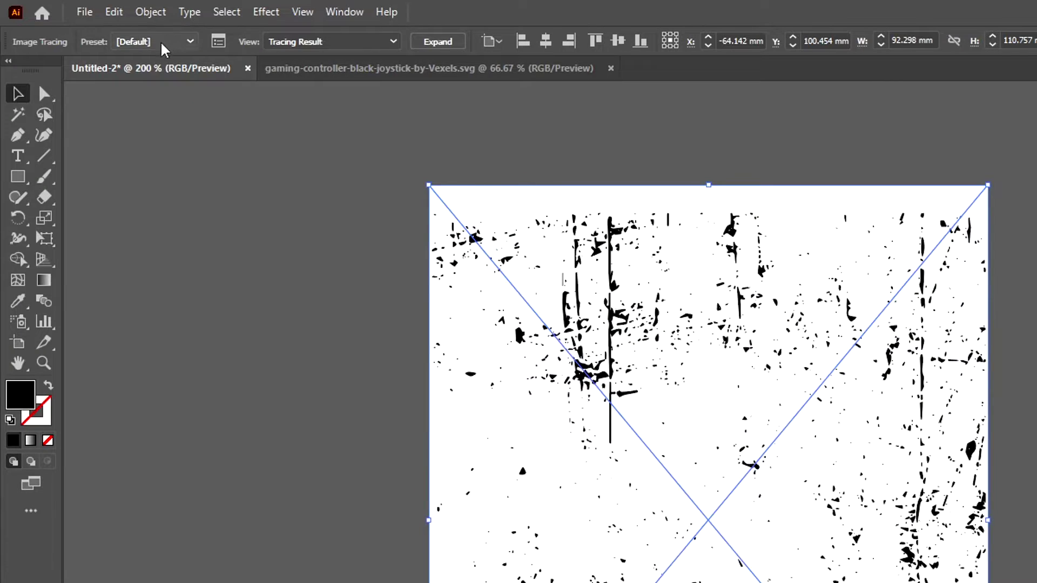
{"action": "left_click", "coordinate": [219, 44]}
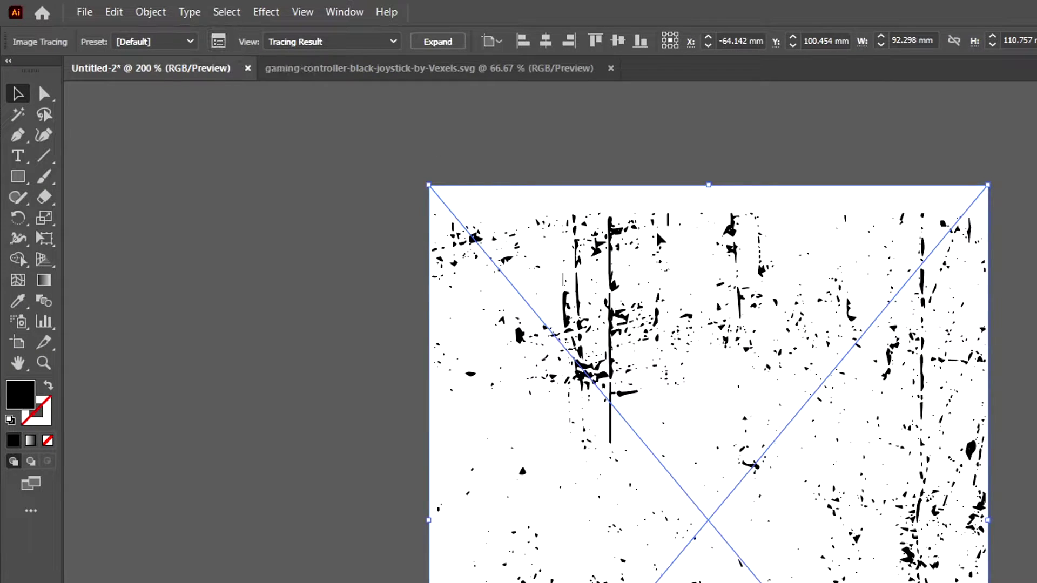
{"action": "left_click", "coordinate": [574, 207]}
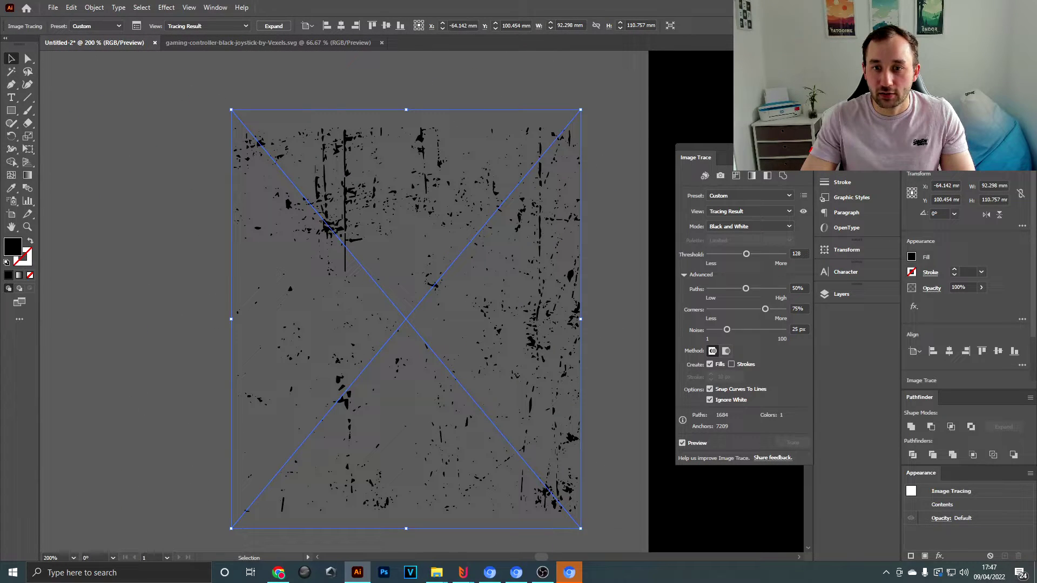
{"action": "left_click", "coordinate": [809, 146]}
{"action": "left_click_drag", "start_coordinate": [675, 277], "coordinate": [598, 272]}
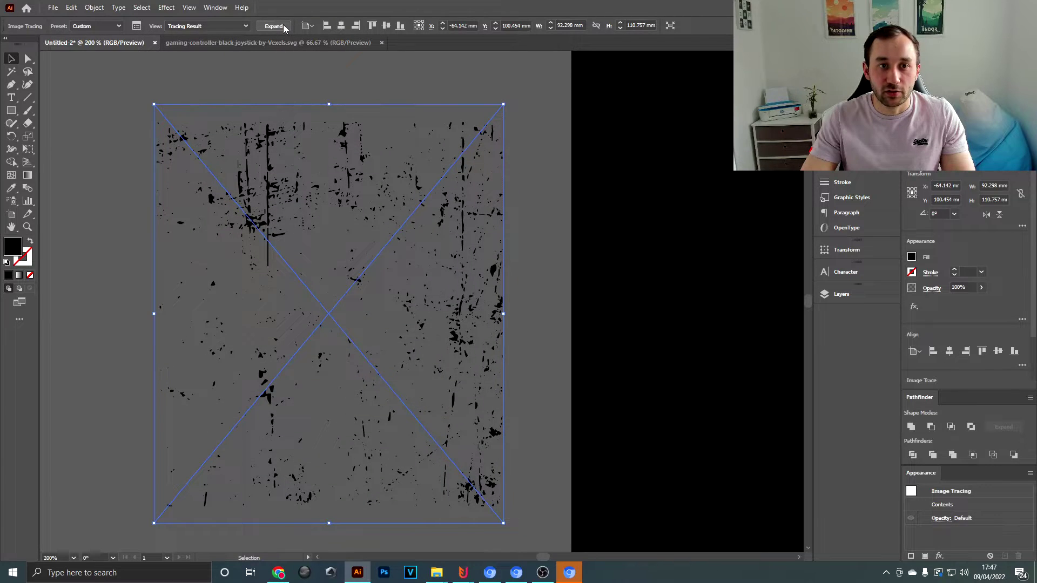
- Expand the traced texture into paths and move it over the sunset and controller graphic
{"action": "left_click", "coordinate": [284, 25]}
{"action": "key", "text": "ctrl+minus"}
{"action": "key", "text": "ctrl+minus"}
{"action": "key", "text": "ctrl+minus"}
{"action": "left_click_drag", "start_coordinate": [468, 234], "coordinate": [398, 258]}
{"action": "scroll", "coordinate": [398, 257], "scroll_direction": "up", "scroll_amount": 2}
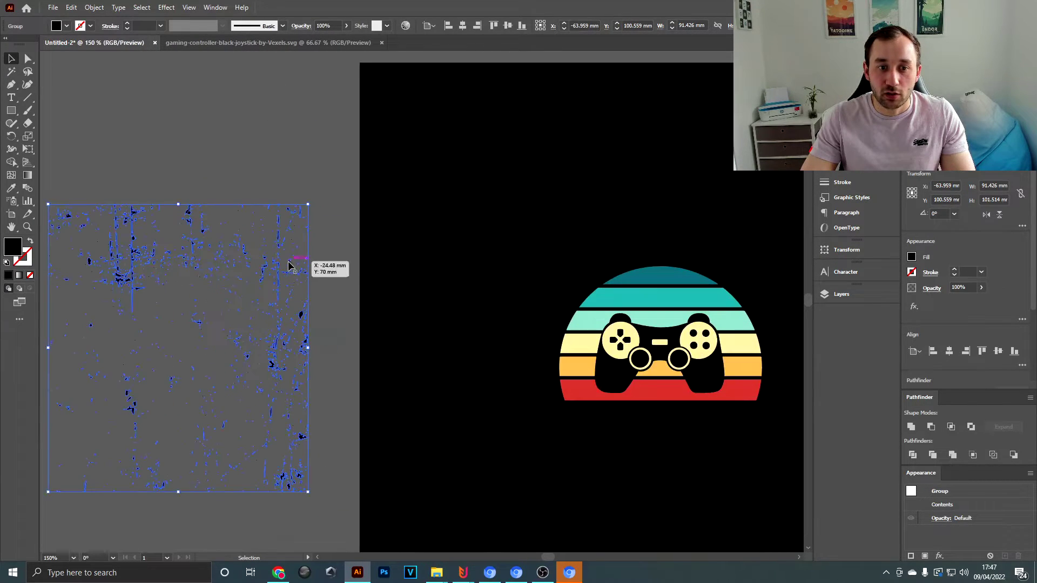
{"action": "left_click_drag", "start_coordinate": [277, 264], "coordinate": [755, 277]}
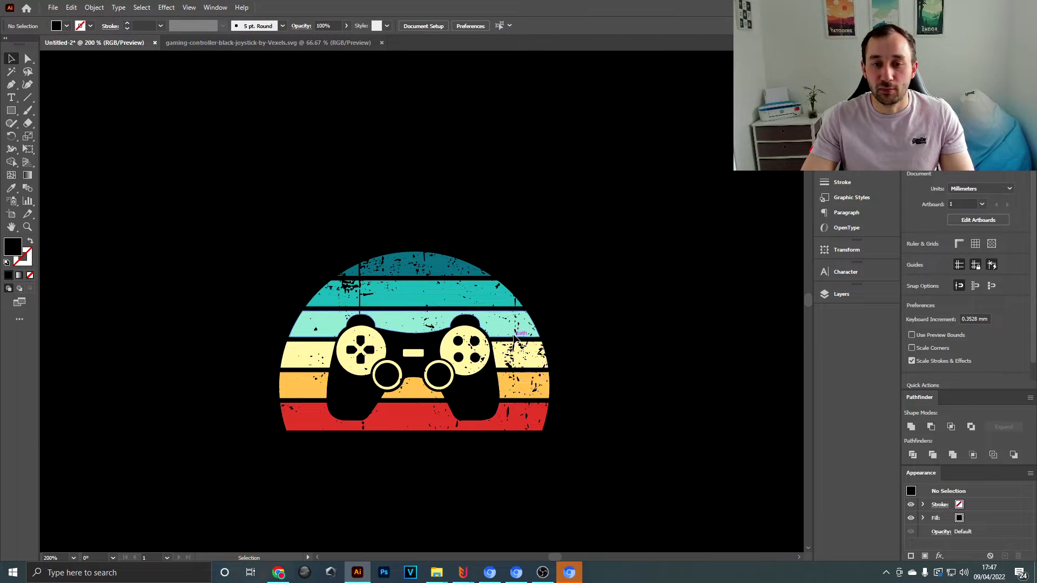
- Select the graphic together with the overlaid texture and apply Pathfinder Divide to split all overlapping shapes
{"action": "scroll", "coordinate": [540, 298], "scroll_direction": "down", "scroll_amount": 3}
{"action": "scroll", "coordinate": [402, 232], "scroll_direction": "up", "scroll_amount": 1}
{"action": "left_click", "coordinate": [320, 267]}
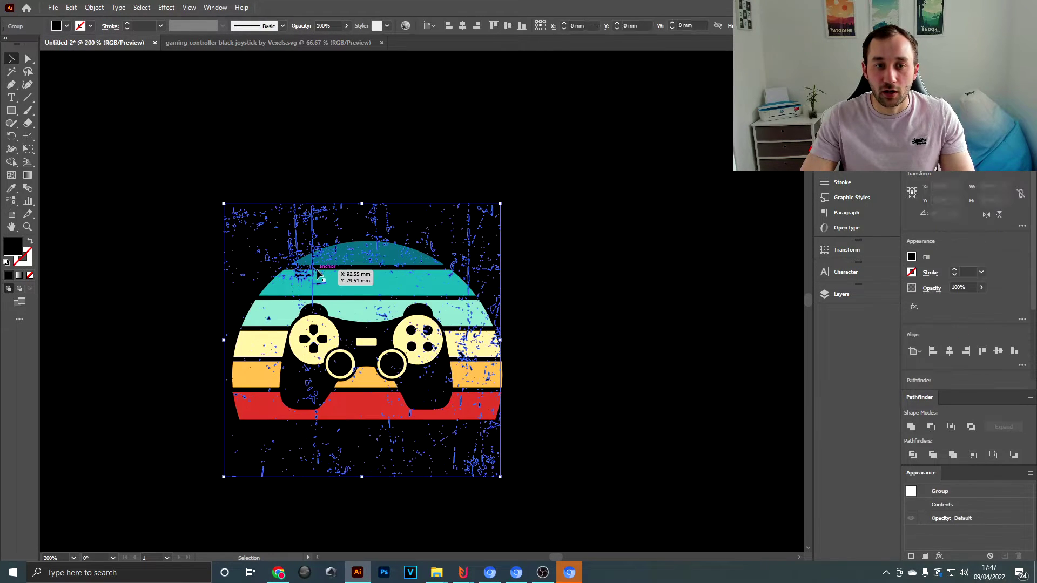
{"action": "left_click", "coordinate": [145, 130]}
{"action": "key", "text": "ctrl+a"}
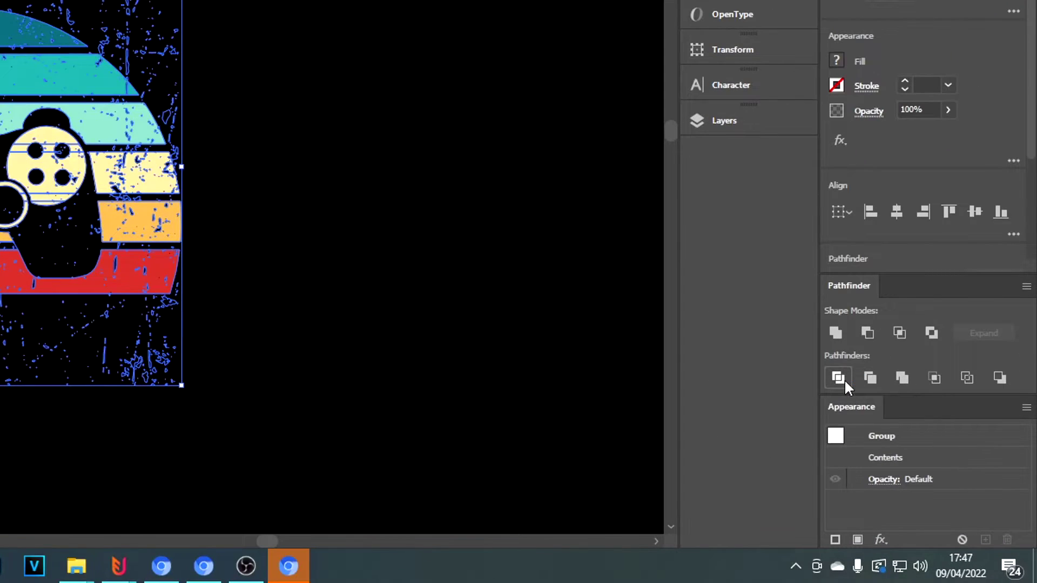
{"action": "left_click", "coordinate": [844, 379]}
{"action": "left_click", "coordinate": [426, 205]}
- Directly select one black texture fragment outside the sunset, extend the selection to the same fill colour, and delete it all
{"action": "left_click", "coordinate": [27, 59]}
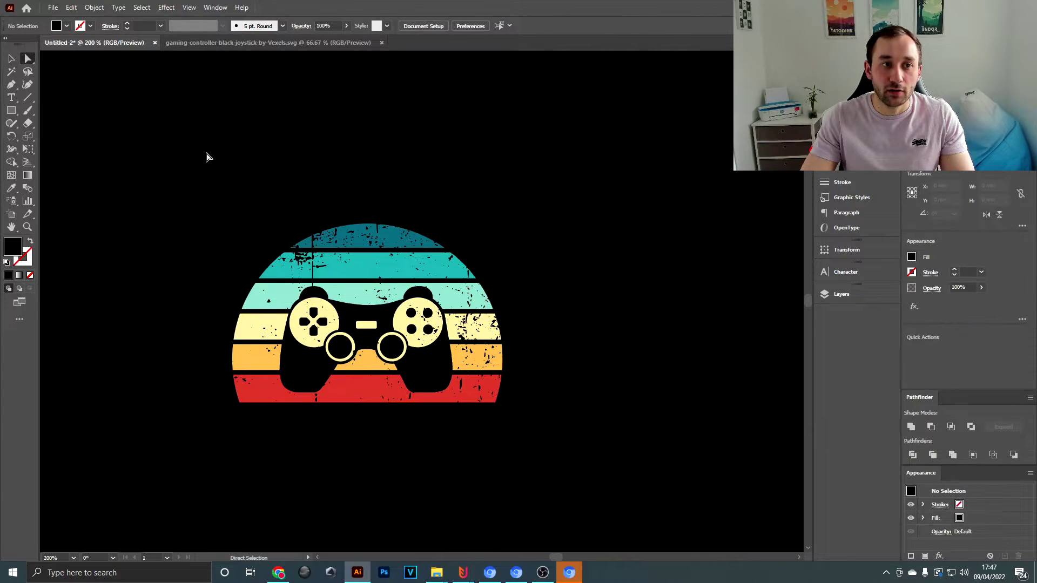
{"action": "left_click", "coordinate": [207, 157]}
{"action": "left_click", "coordinate": [141, 7]}
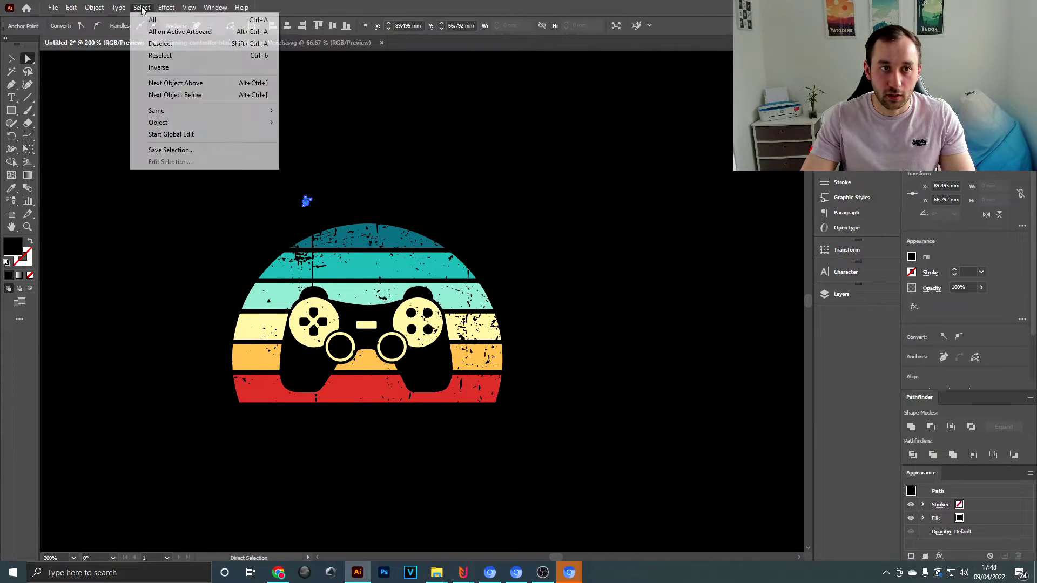
{"action": "mouse_move", "coordinate": [178, 110]}
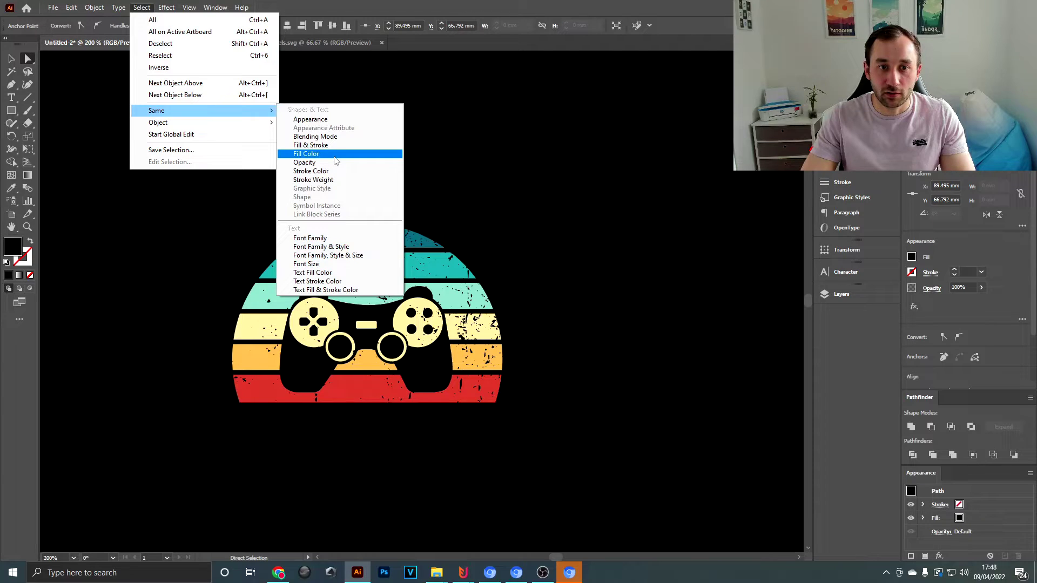
{"action": "left_click", "coordinate": [335, 159]}
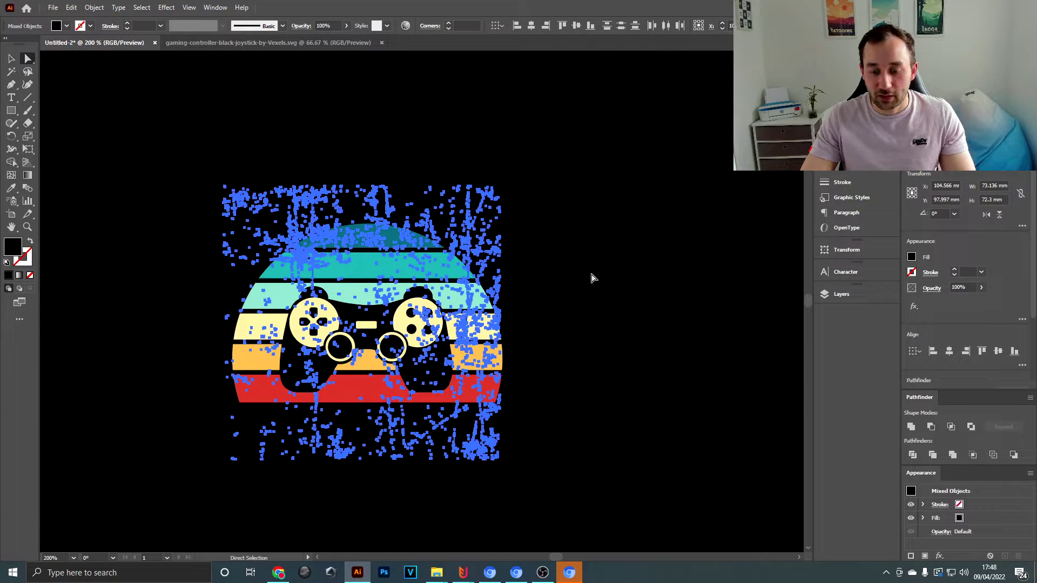
{"action": "key", "text": "Delete"}
- Use outline mode to find stray unfilled paths above the sunset, select everything with the same fill colour, and delete it
{"action": "key", "text": "ctrl+y"}
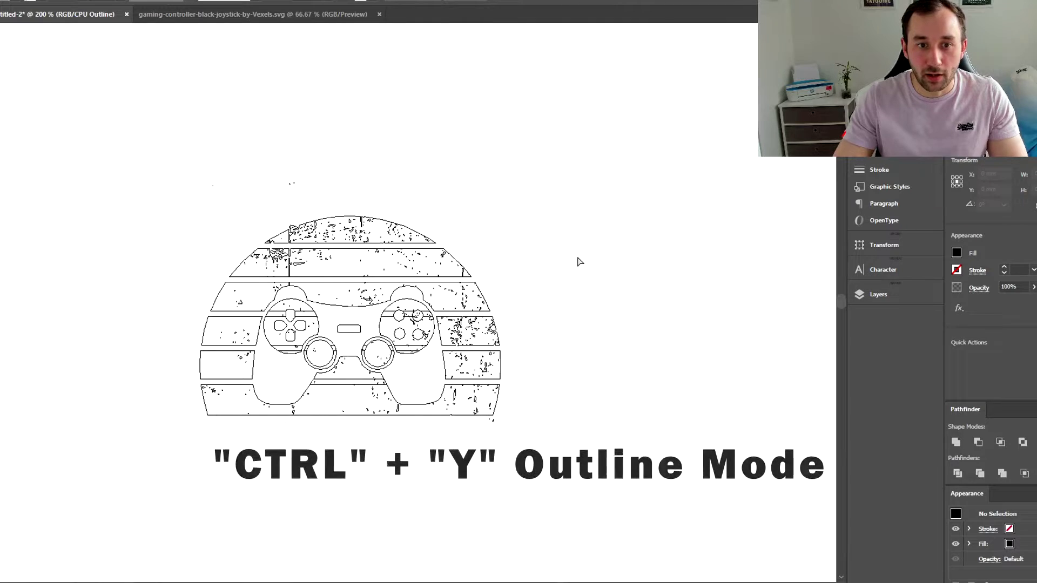
{"action": "scroll", "coordinate": [281, 177], "scroll_direction": "up", "scroll_amount": 6}
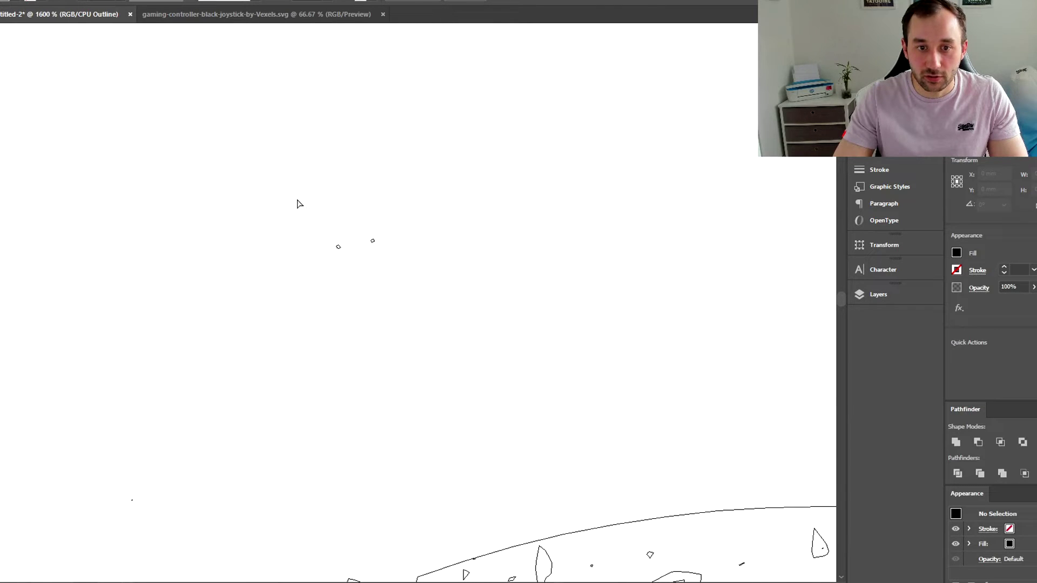
{"action": "left_click_drag", "start_coordinate": [295, 198], "coordinate": [447, 301]}
{"action": "key", "text": "ctrl+y"}
{"action": "scroll", "coordinate": [144, 97], "scroll_direction": "down", "scroll_amount": 5}
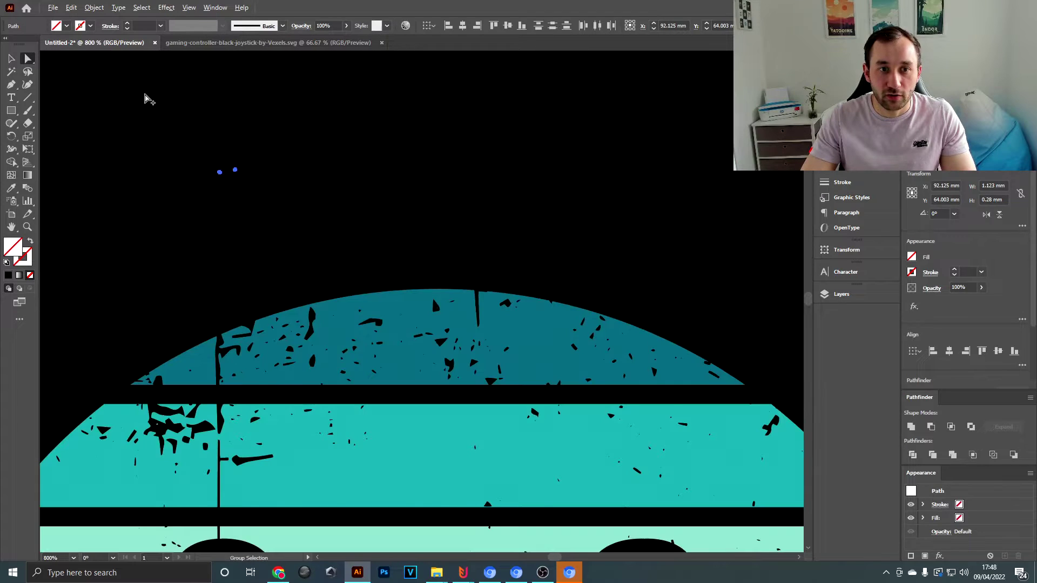
{"action": "left_click", "coordinate": [141, 7]}
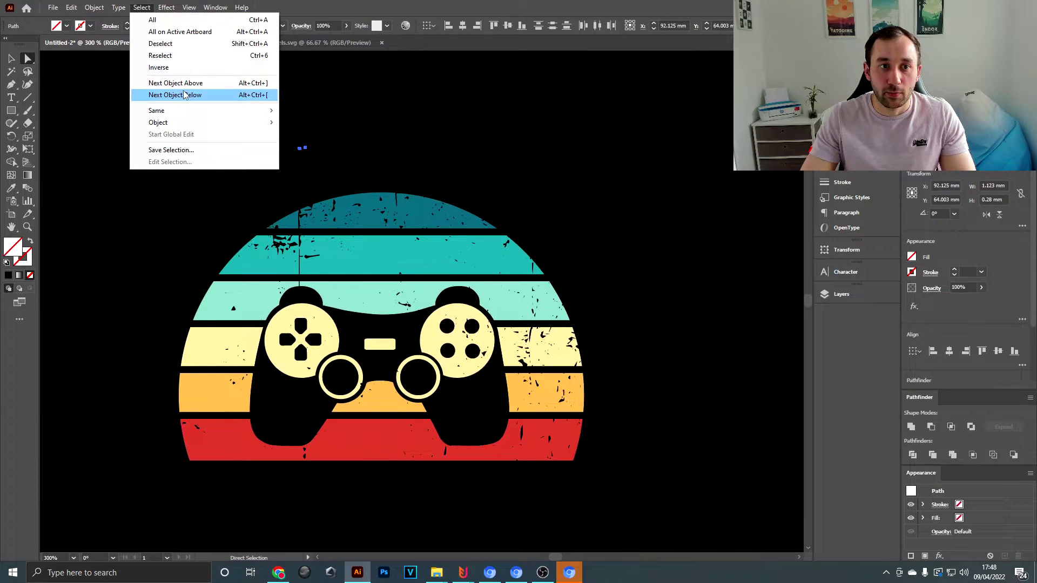
{"action": "mouse_move", "coordinate": [186, 110]}
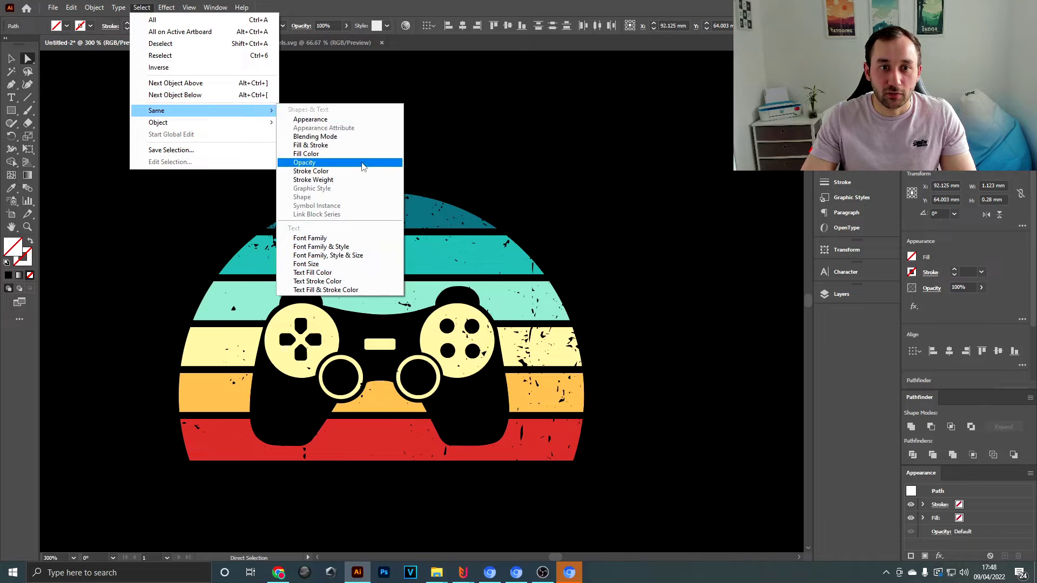
{"action": "left_click", "coordinate": [360, 153]}
{"action": "left_click_drag", "start_coordinate": [527, 238], "coordinate": [488, 222]}
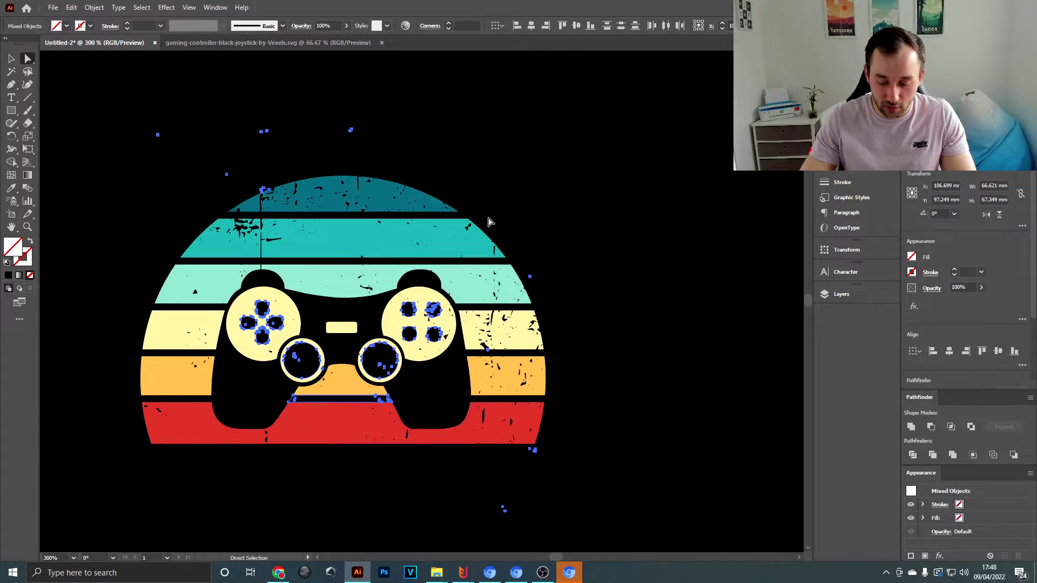
{"action": "left_click", "coordinate": [489, 222]}
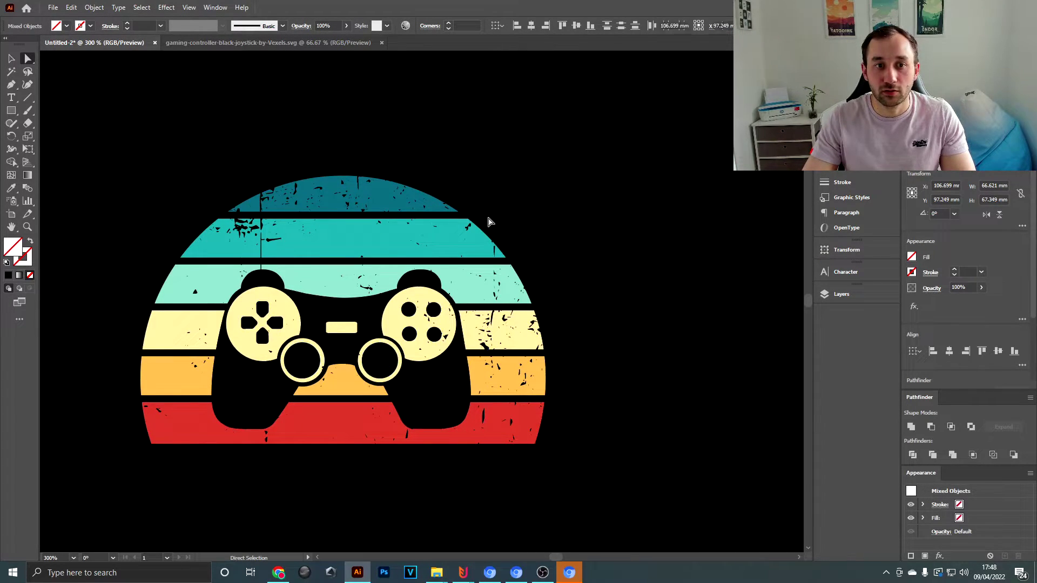
{"action": "scroll", "coordinate": [398, 197], "scroll_direction": "up", "scroll_amount": 1}
{"action": "scroll", "coordinate": [398, 197], "scroll_direction": "right", "scroll_amount": 1}
{"action": "key", "text": "ctrl+y"}
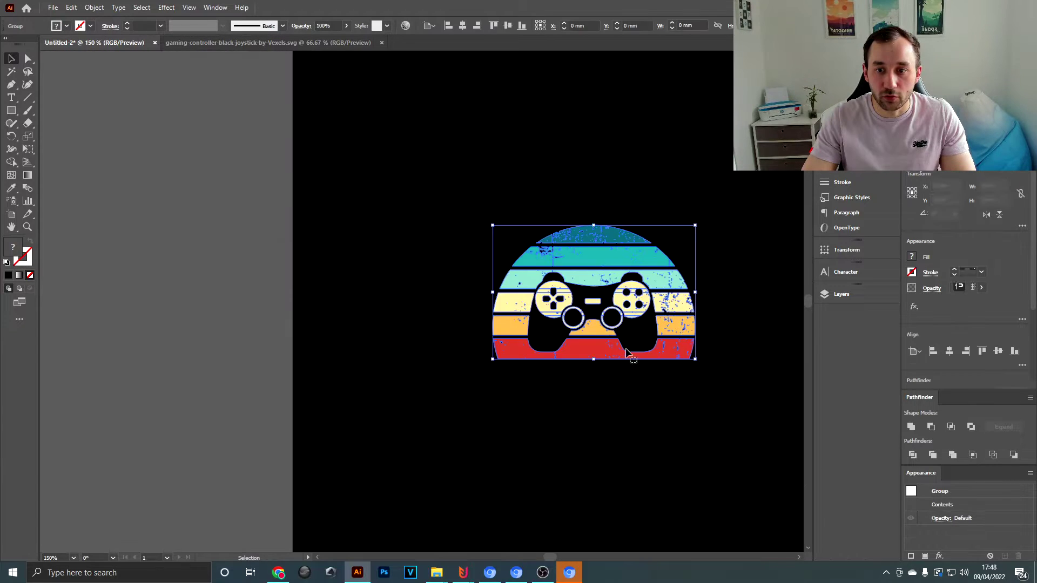
- Move the textured graphic onto the empty canvas to inspect its transparent cut-outs and return it to the black background
{"action": "left_click_drag", "start_coordinate": [648, 279], "coordinate": [324, 281]}
{"action": "scroll", "coordinate": [276, 262], "scroll_direction": "up", "scroll_amount": 4}
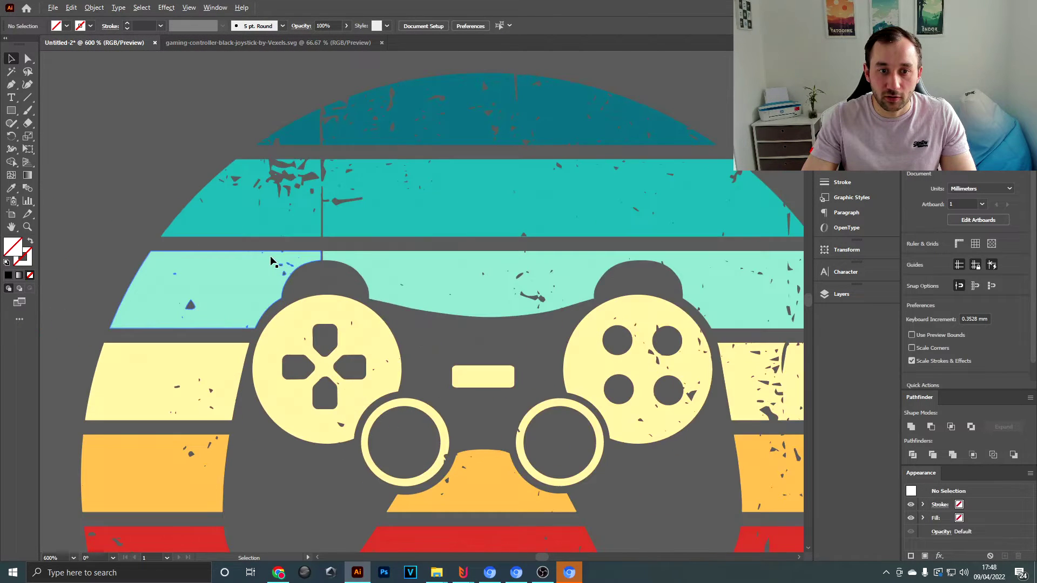
{"action": "scroll", "coordinate": [199, 270], "scroll_direction": "down", "scroll_amount": 5}
{"action": "left_click_drag", "start_coordinate": [274, 263], "coordinate": [532, 267]}
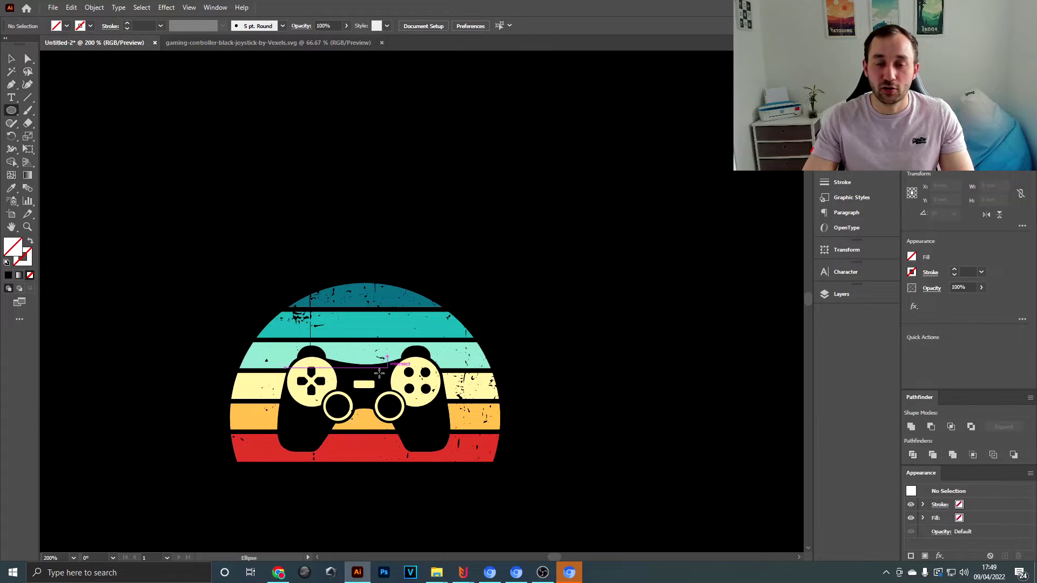
- Draw an unfilled circle about 73 mm in diameter with a white 1 pt stroke around the sunset graphic
{"action": "scroll", "coordinate": [380, 373], "scroll_direction": "up", "scroll_amount": 1}
{"action": "scroll", "coordinate": [382, 370], "scroll_direction": "down", "scroll_amount": 1}
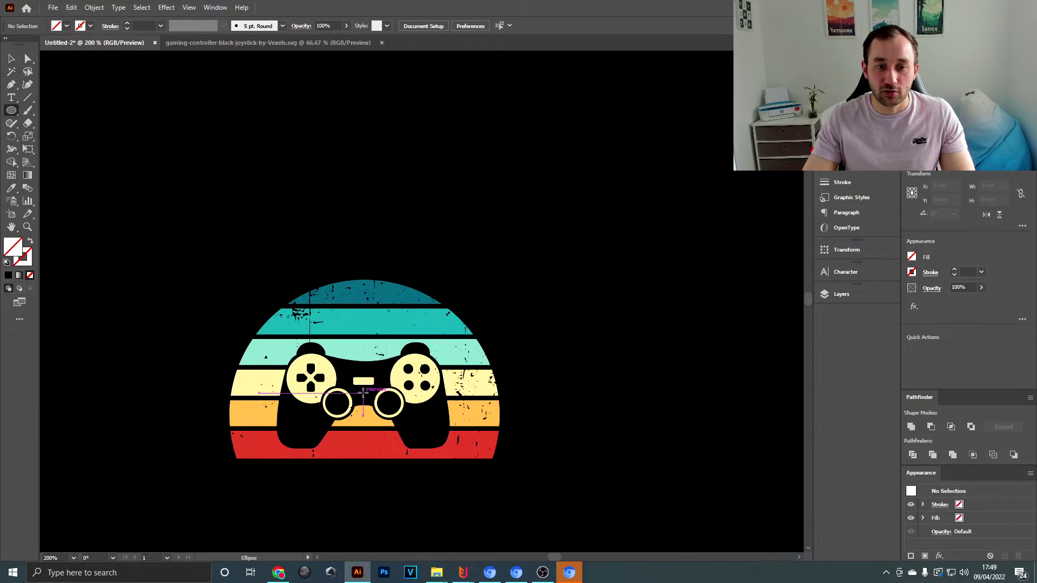
{"action": "mouse_move", "coordinate": [363, 390]}
{"action": "left_mouse_down"}
{"action": "mouse_move", "coordinate": [404, 394]}
{"action": "mouse_move", "coordinate": [504, 278]}
{"action": "mouse_move", "coordinate": [479, 275]}
{"action": "left_mouse_up"}
{"action": "left_click", "coordinate": [11, 58]}
{"action": "key", "text": "ctrl+plus"}
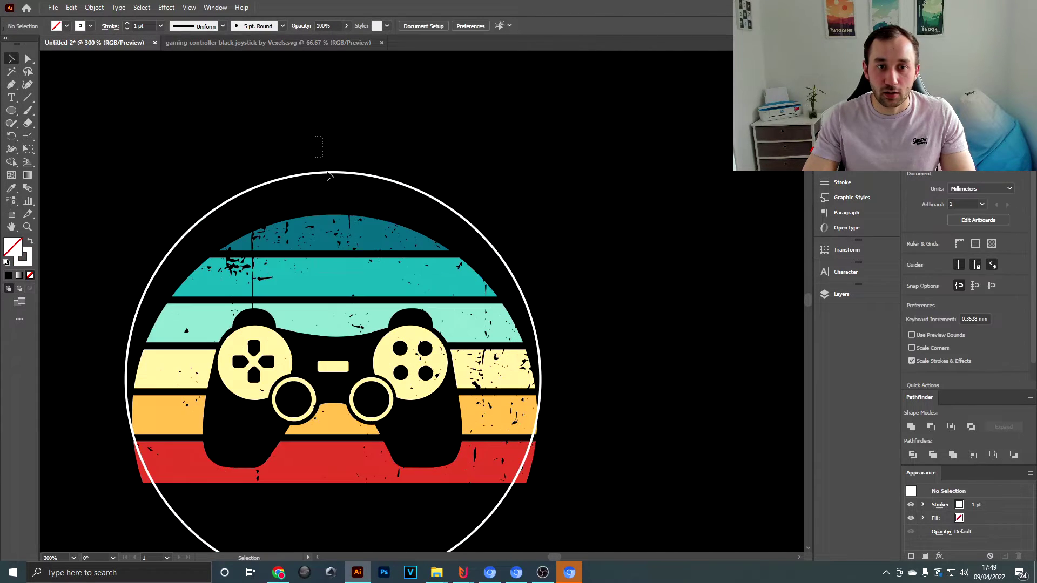
- Select the circle and the sunset graphic and align their centres horizontally
{"action": "key", "text": "ctrl+a"}
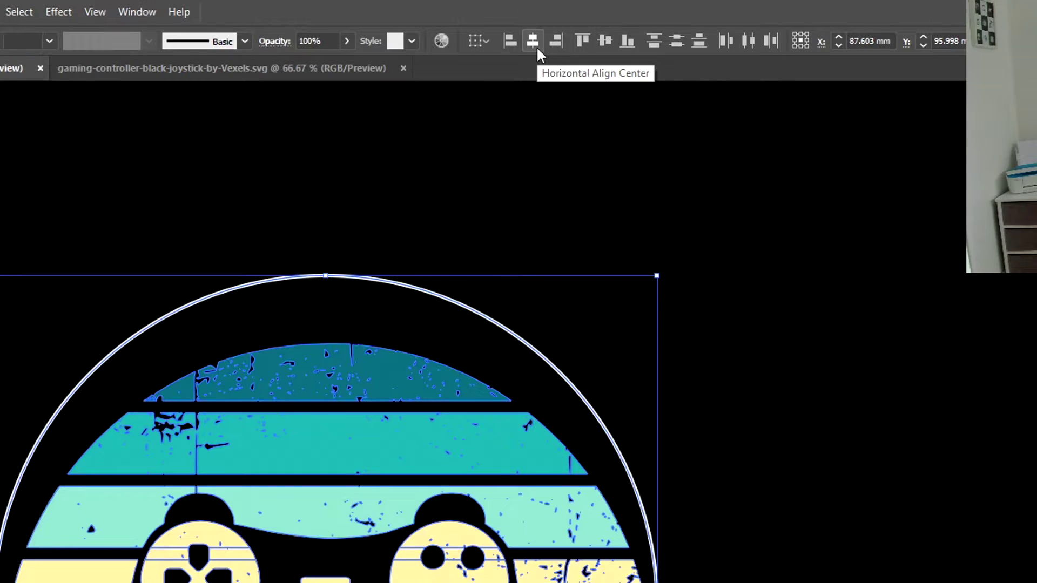
{"action": "left_click", "coordinate": [538, 48]}
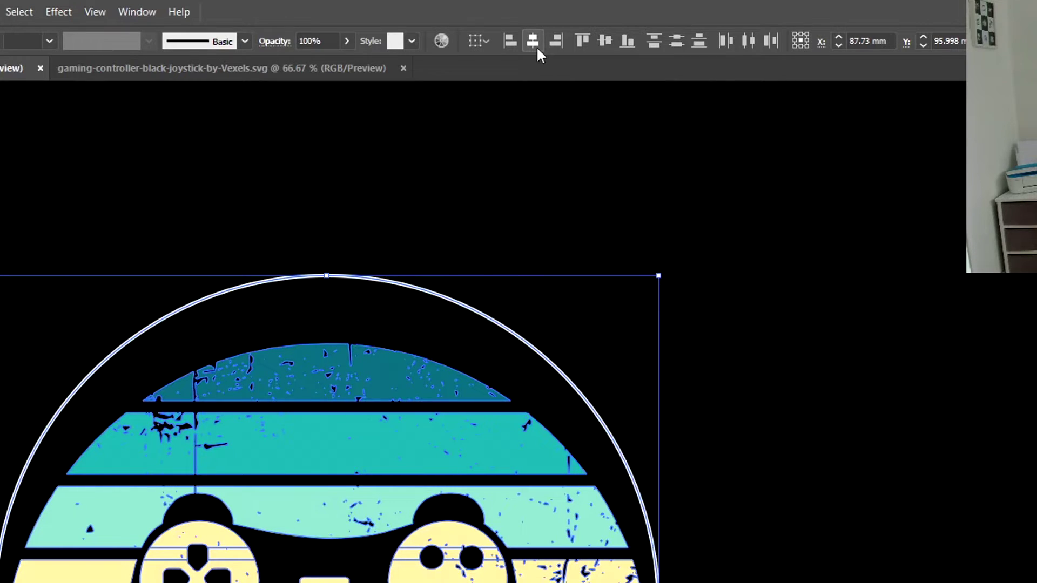
{"action": "left_click", "coordinate": [700, 309]}
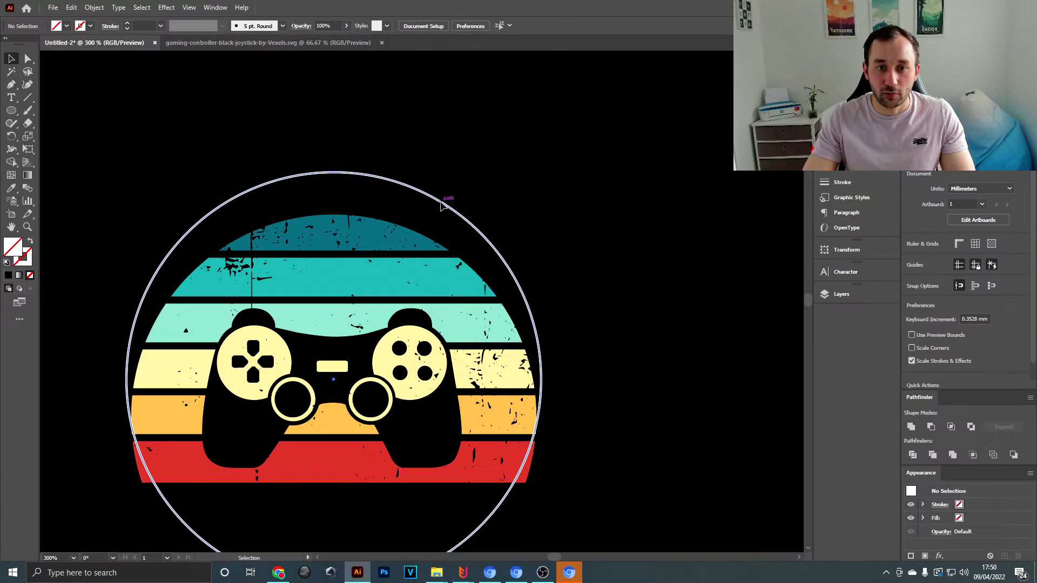
- Move the circle straight down until it follows the sunset's curved upper edge with a narrow, even gap
{"action": "left_click_drag", "start_coordinate": [441, 205], "coordinate": [441, 244]}
{"action": "scroll", "coordinate": [541, 378], "scroll_direction": "up", "scroll_amount": 4}
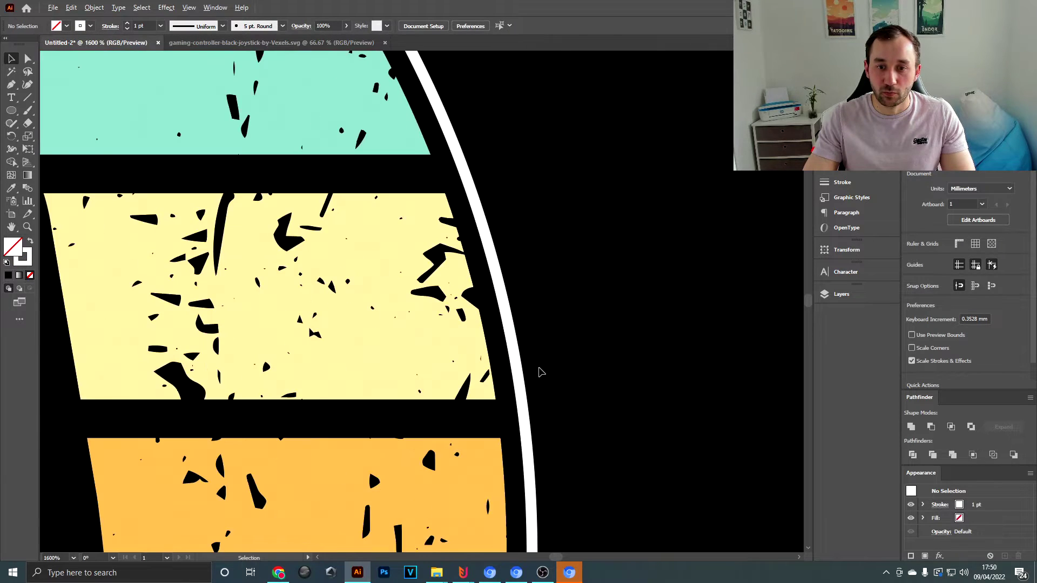
{"action": "scroll", "coordinate": [524, 357], "scroll_direction": "down", "scroll_amount": 1}
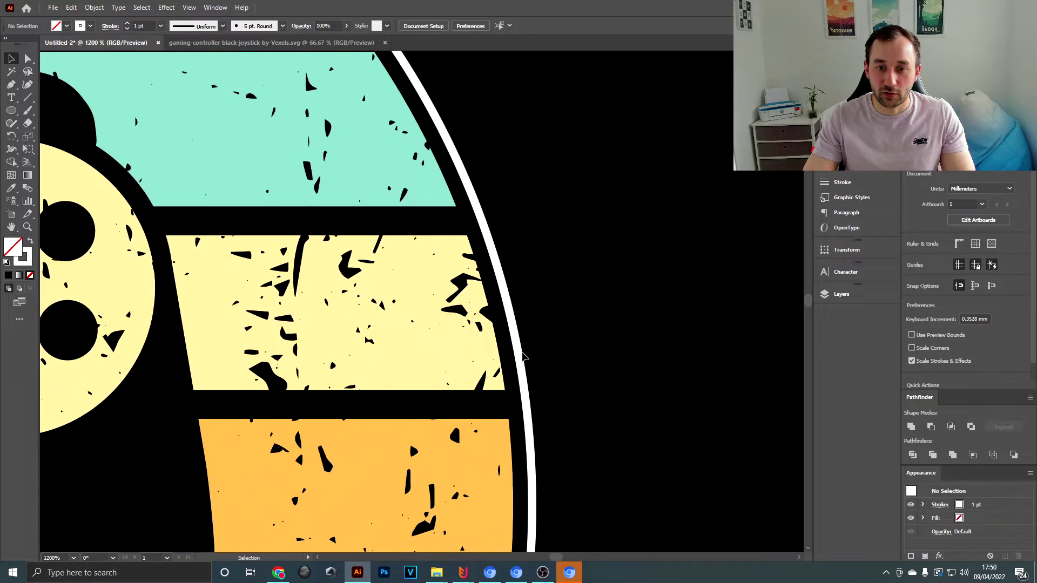
{"action": "left_click_drag", "start_coordinate": [387, 171], "coordinate": [591, 496]}
{"action": "scroll", "coordinate": [387, 172], "scroll_direction": "down", "scroll_amount": 2}
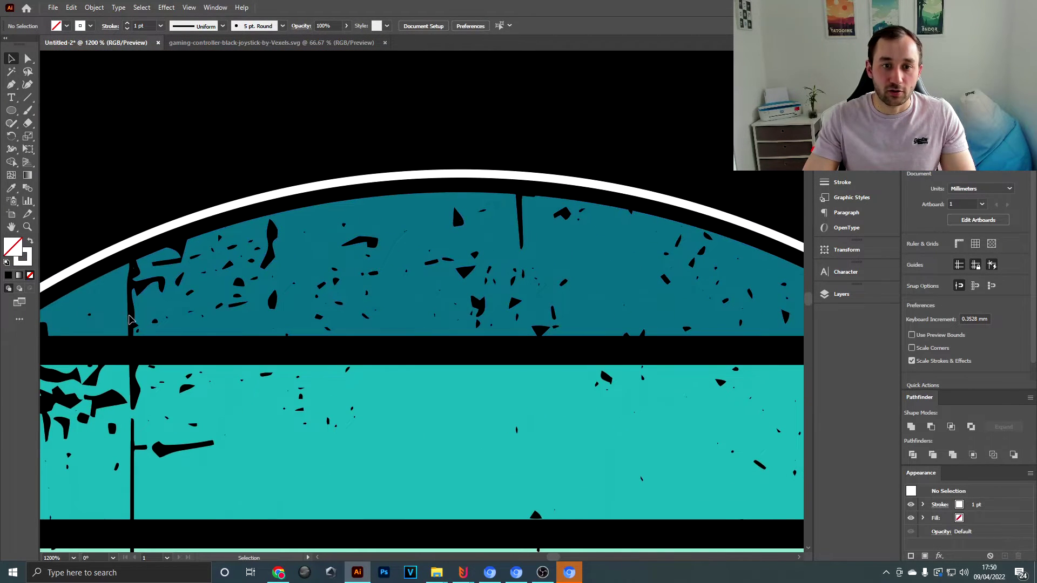
{"action": "scroll", "coordinate": [505, 311], "scroll_direction": "down", "scroll_amount": 3}
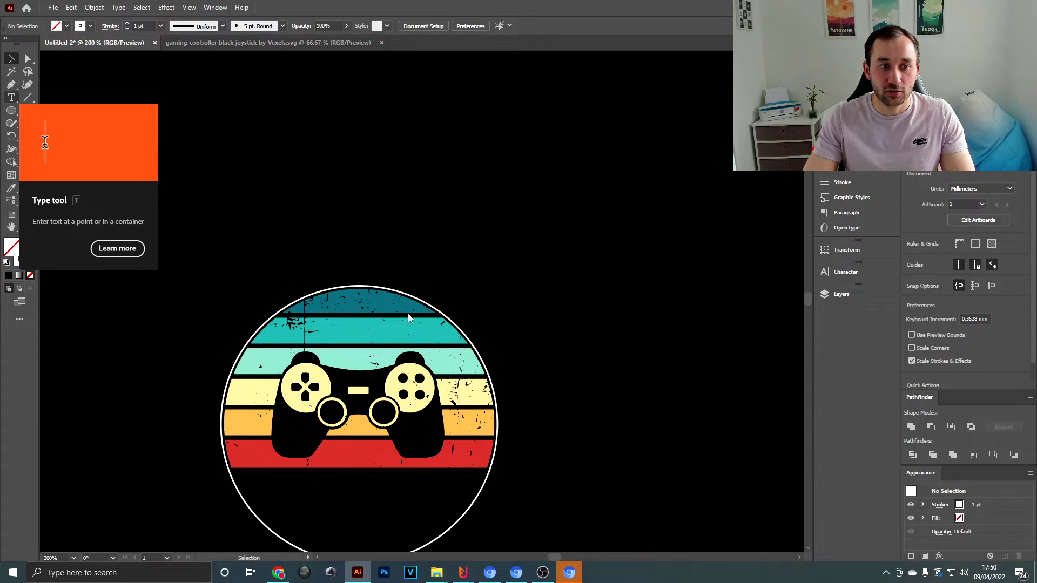
- Place type along the circle in the Wildborn font and replace the placeholder text with "JUST A DAD"
{"action": "key", "text": "t"}
{"action": "scroll", "coordinate": [354, 294], "scroll_direction": "up", "scroll_amount": 1}
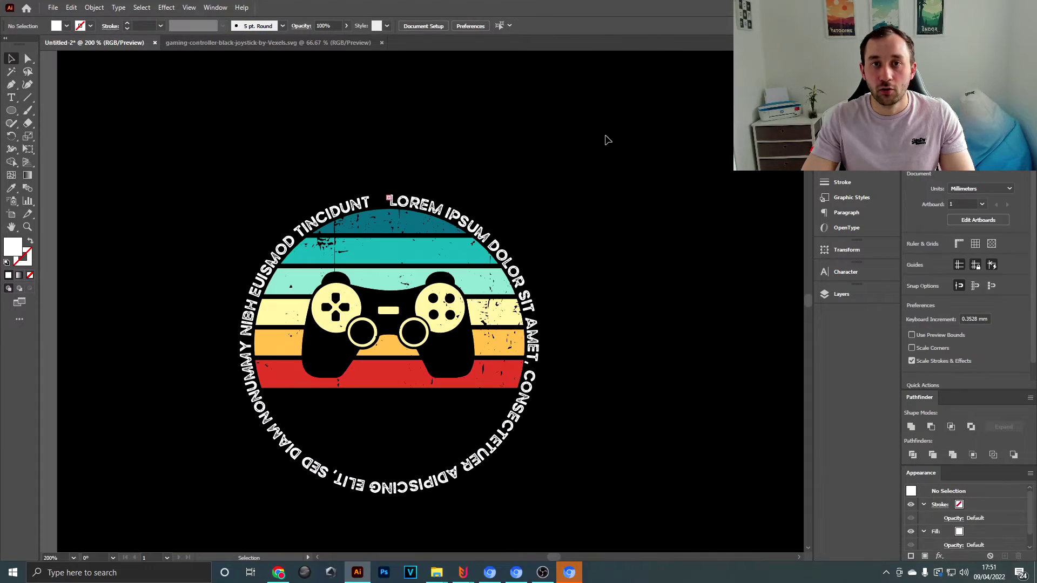
{"action": "left_click_drag", "start_coordinate": [592, 125], "coordinate": [565, 144]}
{"action": "left_click", "coordinate": [405, 233]}
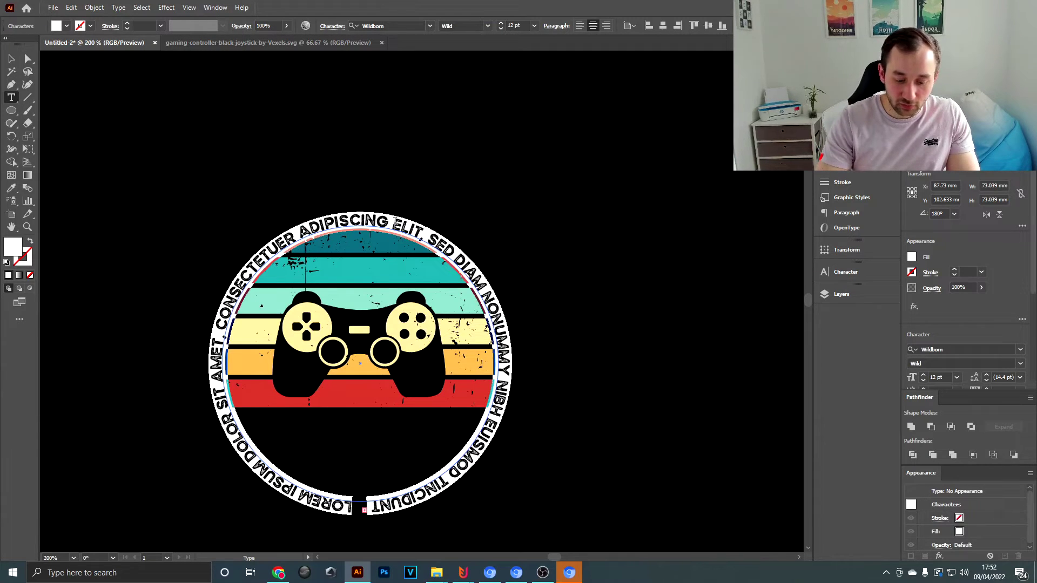
{"action": "type", "text": "JUST A DAD"}
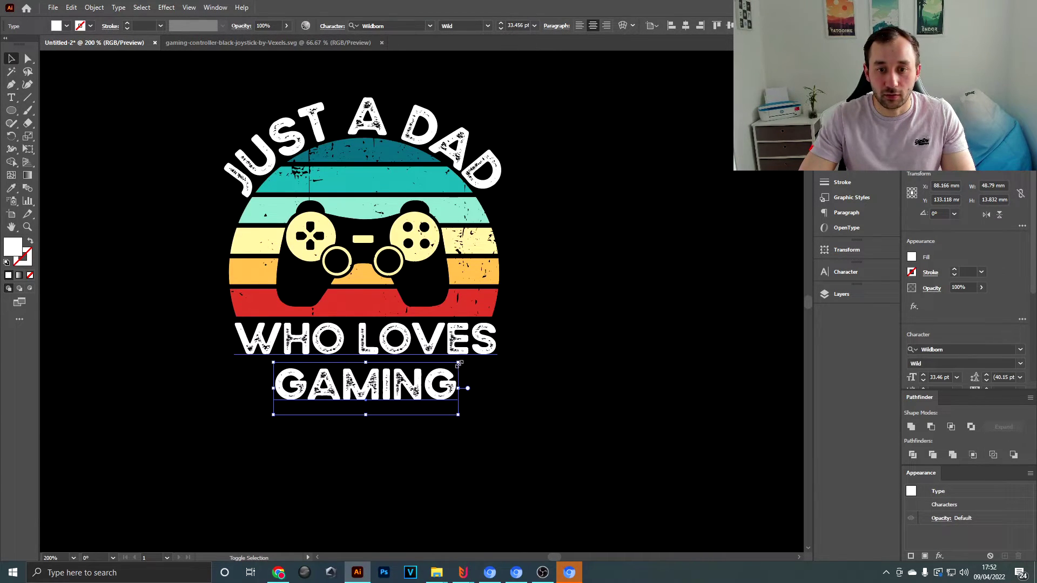
- Enlarge "GAMING" to 48.41 pt to match the width of "WHO LOVES" and set its font to Woodblock-Sans Aged
{"action": "left_click_drag", "start_coordinate": [459, 364], "coordinate": [497, 354]}
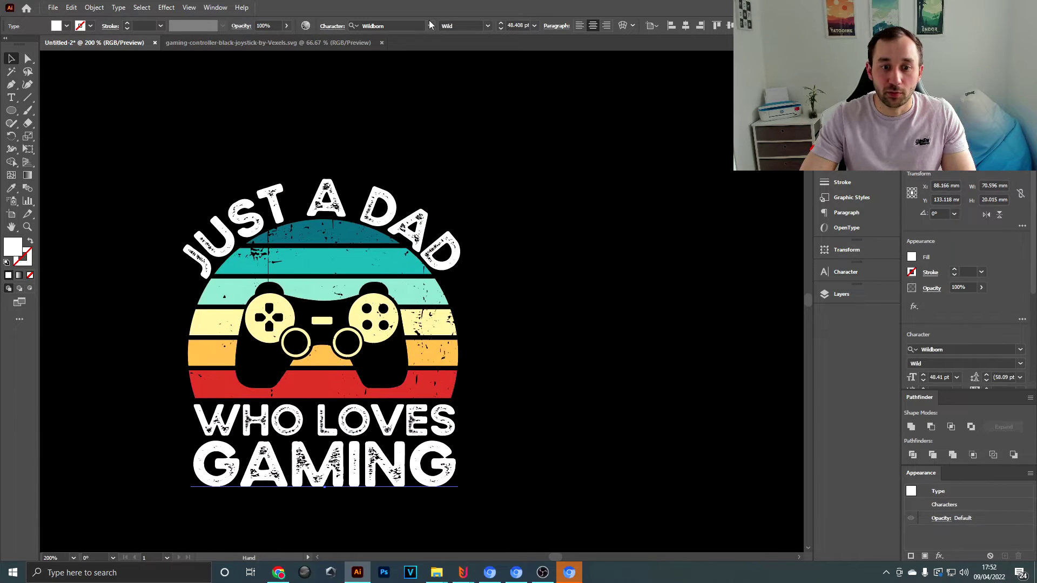
{"action": "left_click", "coordinate": [430, 25]}
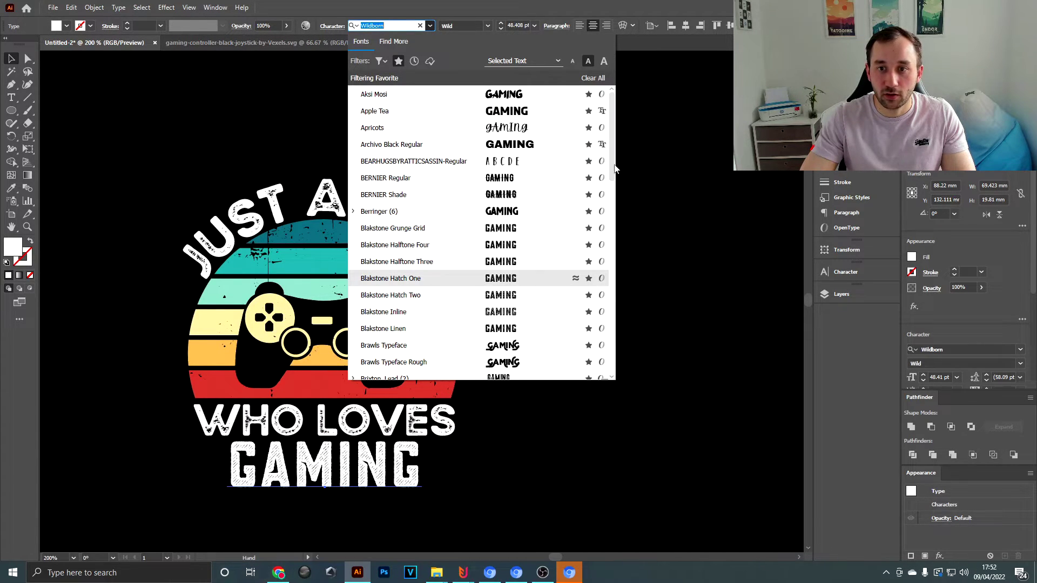
{"action": "left_click_drag", "start_coordinate": [613, 169], "coordinate": [611, 360]}
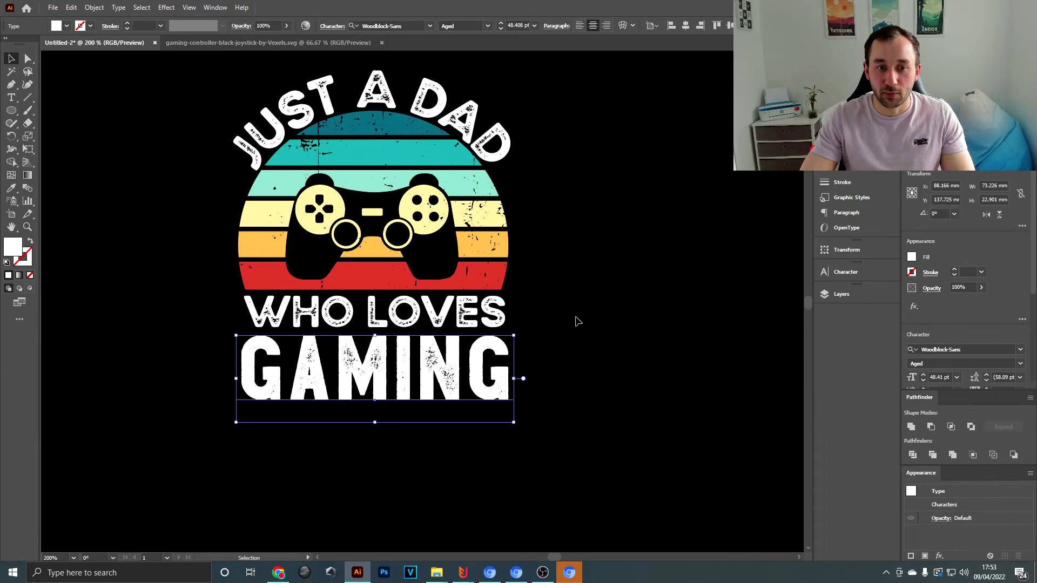
{"action": "left_click", "coordinate": [579, 321]}
- Move "WHO LOVES" and "GAMING" slightly down from the sunset and colour "WHO LOVES" in the red of the lowest stripe
{"action": "scroll", "coordinate": [581, 319], "scroll_direction": "down", "scroll_amount": 2}
{"action": "left_click_drag", "start_coordinate": [643, 294], "coordinate": [590, 357]}
{"action": "scroll", "coordinate": [540, 352], "scroll_direction": "up", "scroll_amount": 2}
{"action": "left_click_drag", "start_coordinate": [480, 359], "coordinate": [531, 367]}
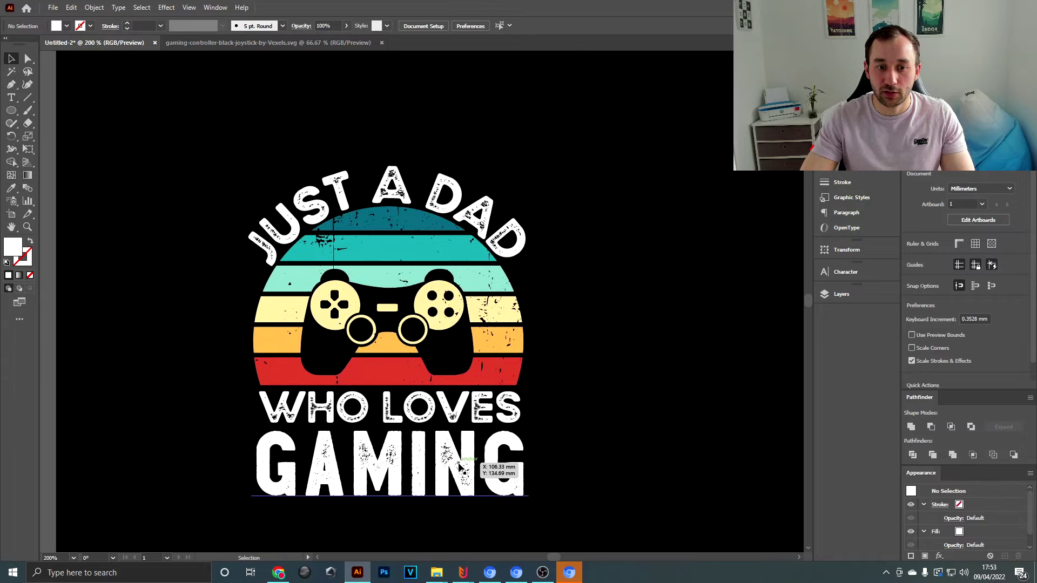
{"action": "left_click_drag", "start_coordinate": [468, 415], "coordinate": [469, 421]}
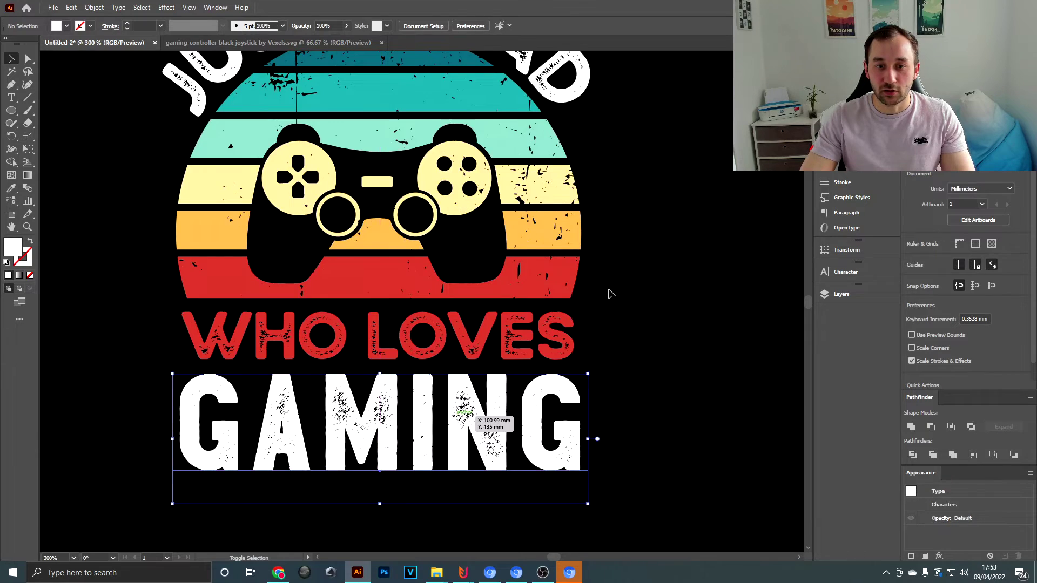
- Move the arched "JUST A DAD" text slightly up to widen its gap above the sunset
{"action": "left_click", "coordinate": [613, 293]}
{"action": "scroll", "coordinate": [631, 277], "scroll_direction": "down", "scroll_amount": 2}
{"action": "left_click_drag", "start_coordinate": [674, 324], "coordinate": [556, 232]}
{"action": "left_click", "coordinate": [677, 198]}
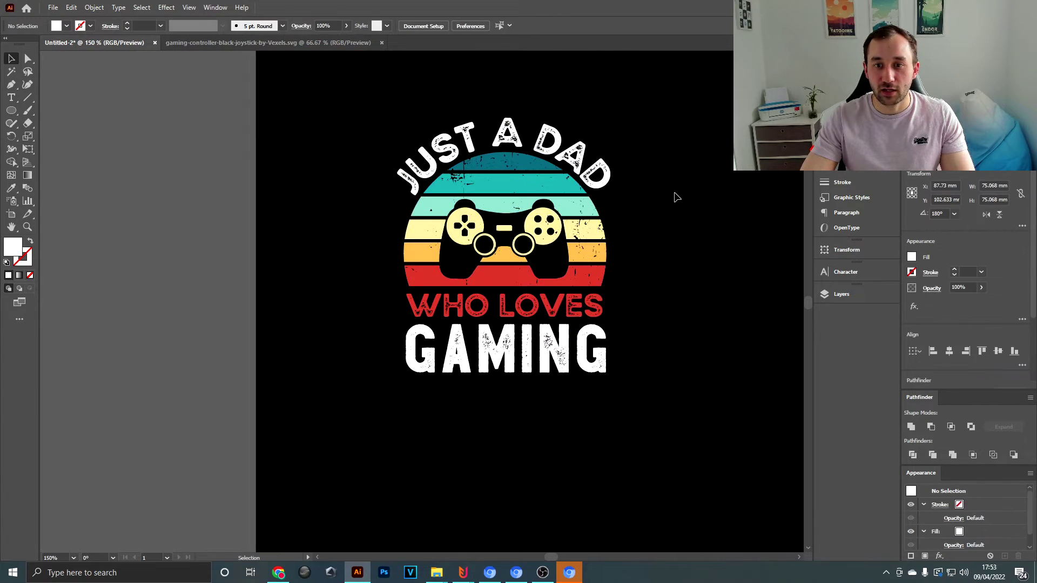
{"action": "left_click_drag", "start_coordinate": [674, 197], "coordinate": [549, 326]}
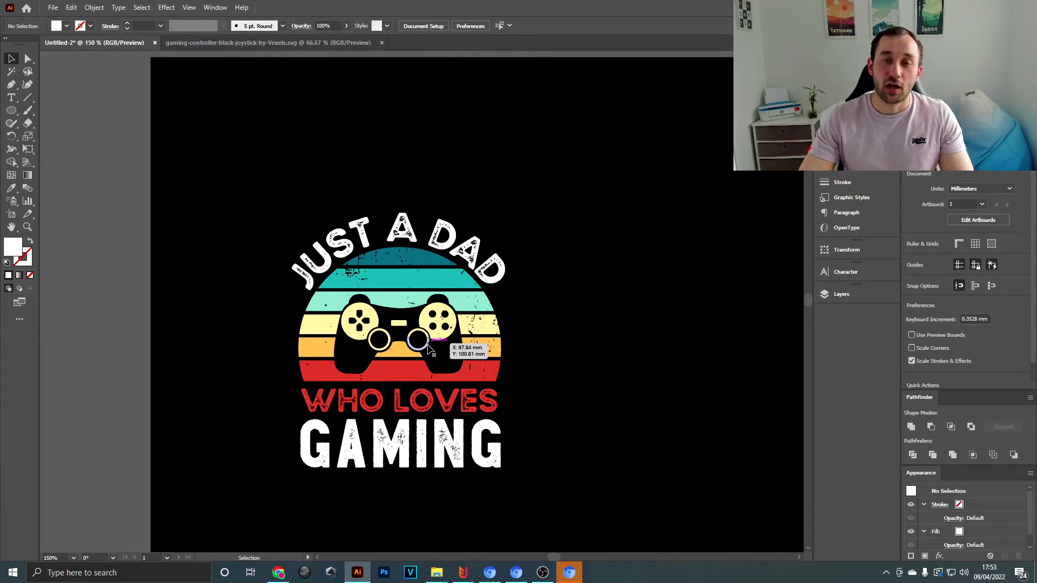